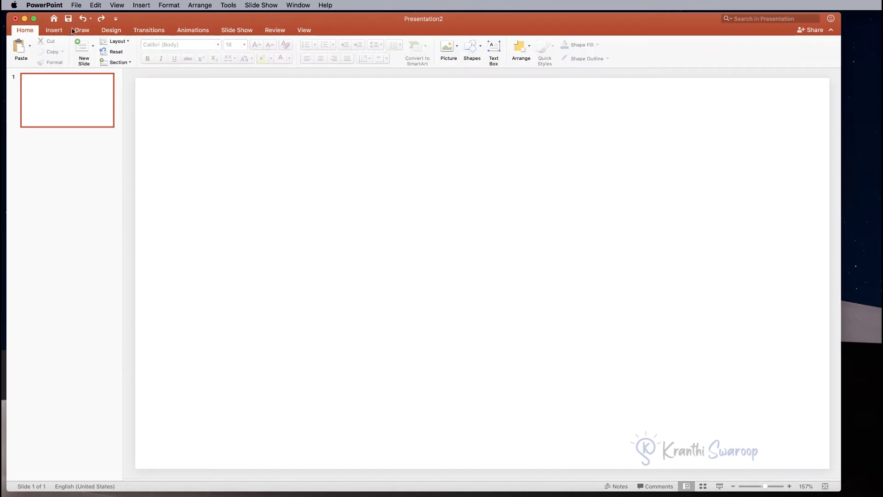
Step: Turn on Guides from the View tab so dashed centre lines cross the blank slide
click(304, 31)
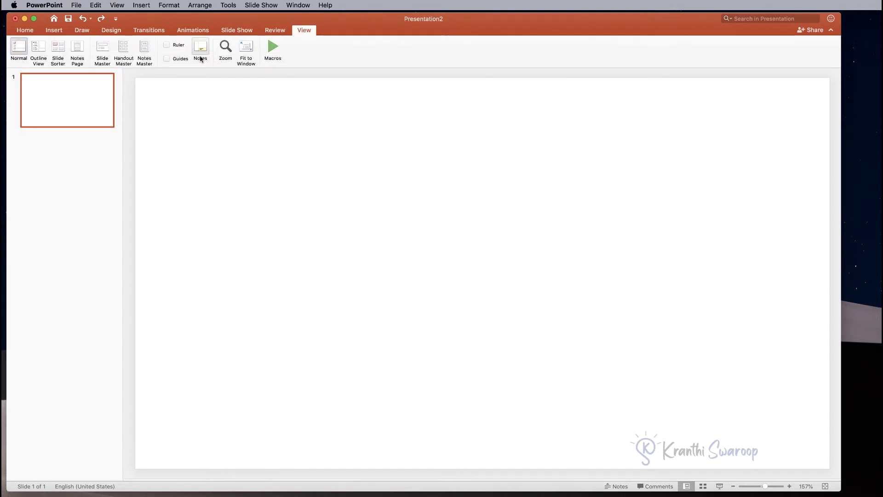
click(178, 59)
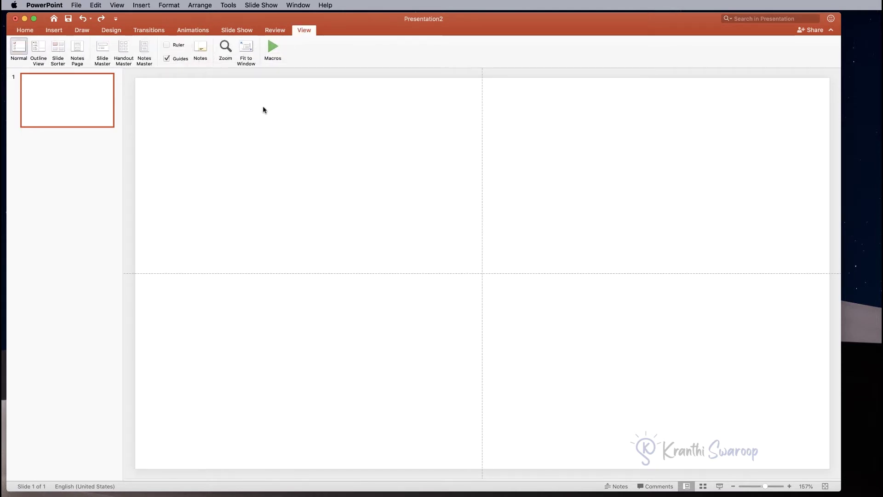
click(24, 30)
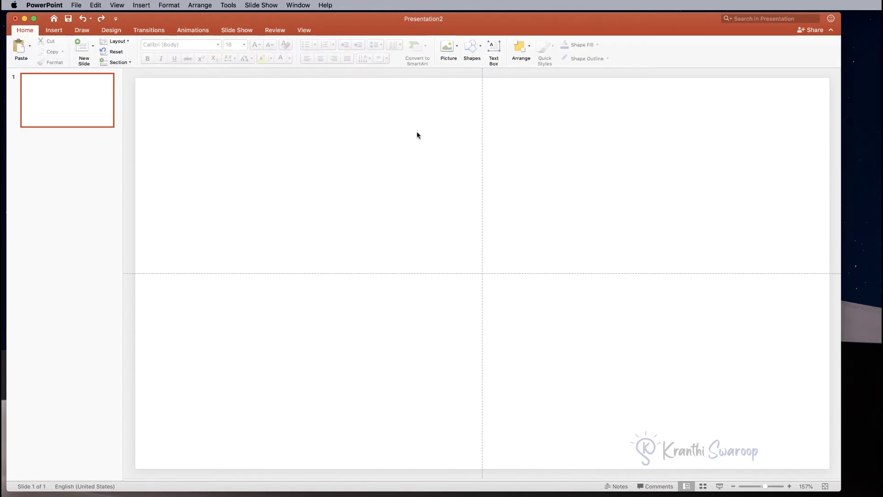
right_click(373, 130)
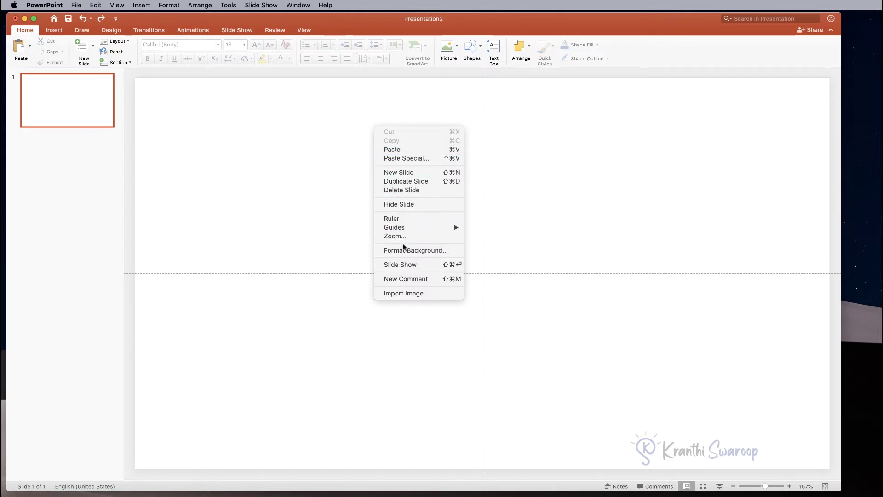
Step: Set the slide background to a gradient fill in Format Background, then close the pane
click(402, 250)
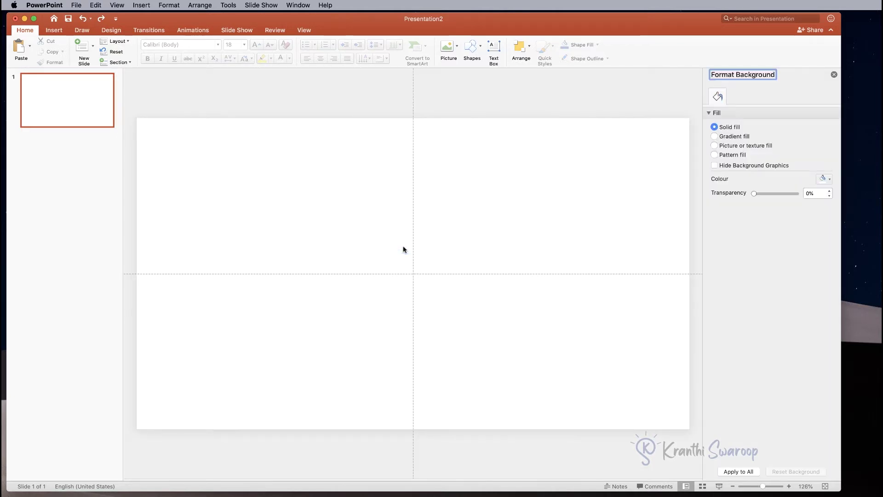
click(714, 136)
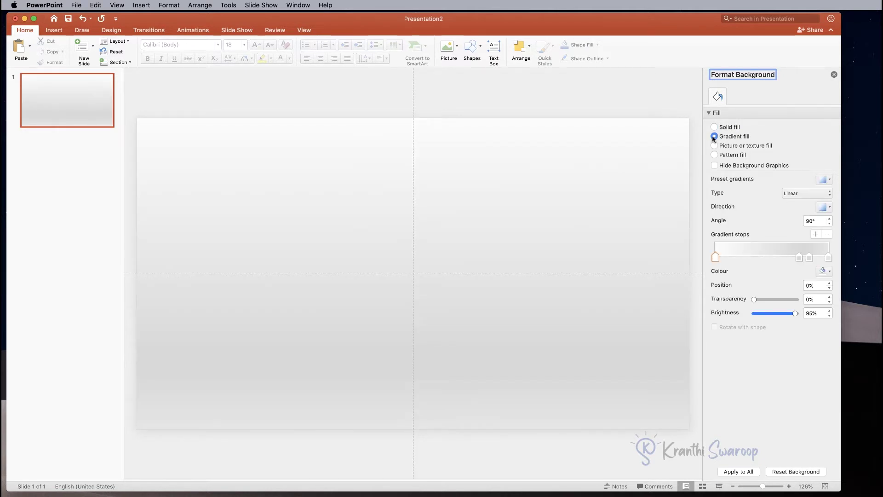
click(829, 180)
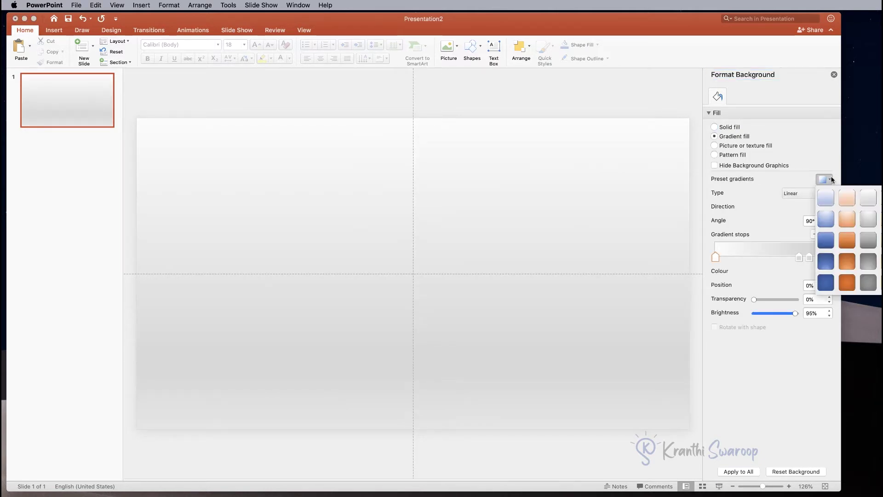
click(869, 197)
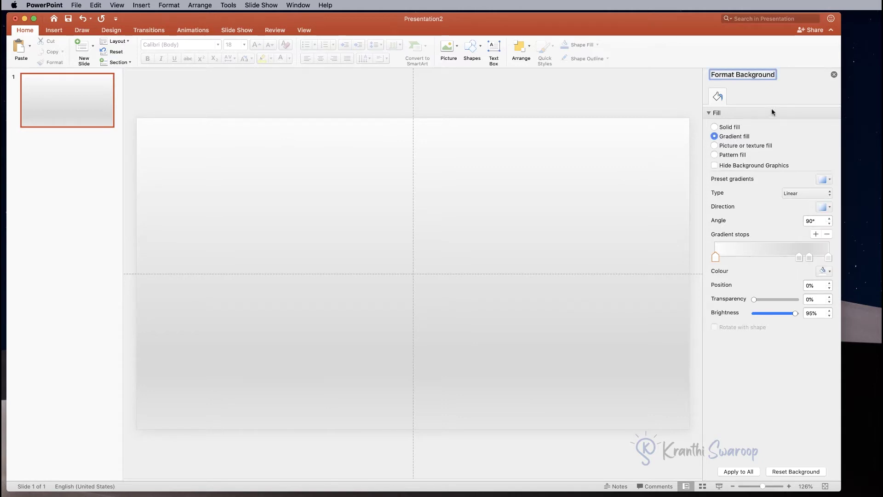
click(834, 74)
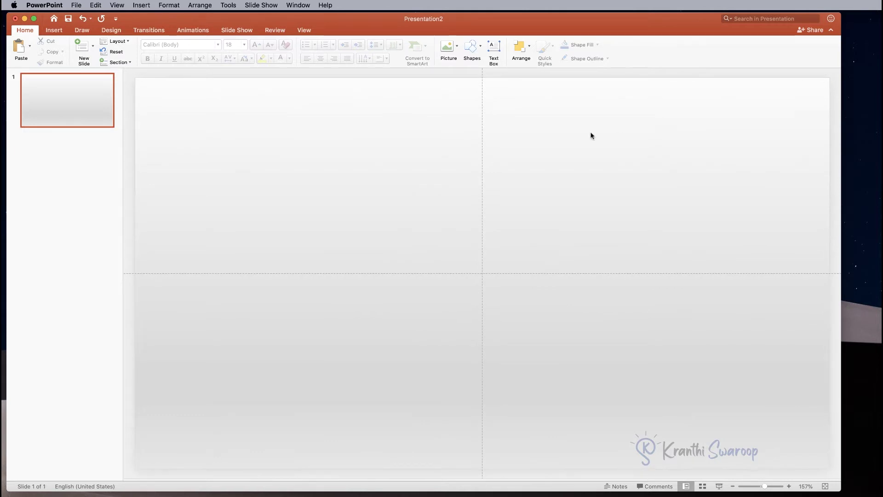
Step: Draw a large blue oval circle on the slide and give it no outline
click(473, 46)
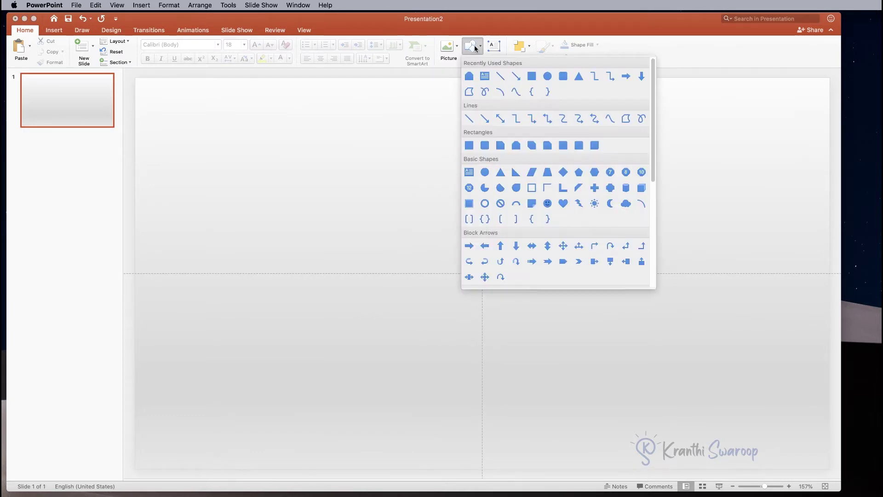
click(547, 75)
drag(377, 159, 618, 394)
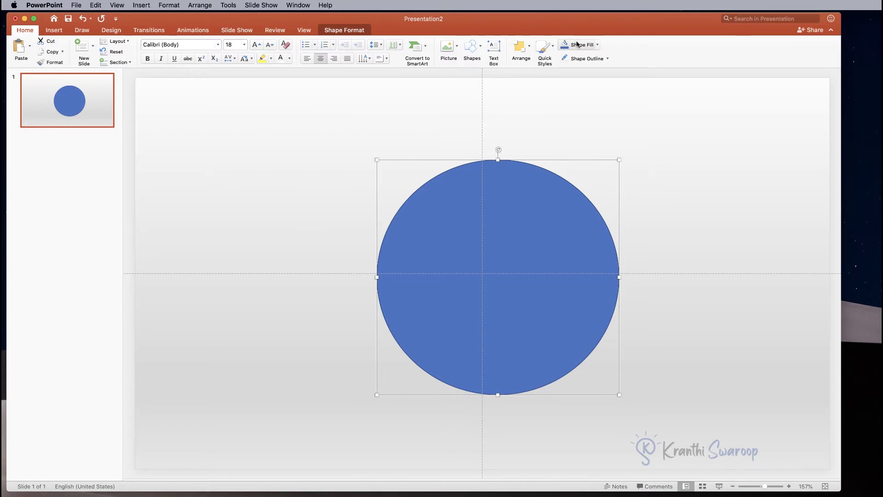
click(596, 44)
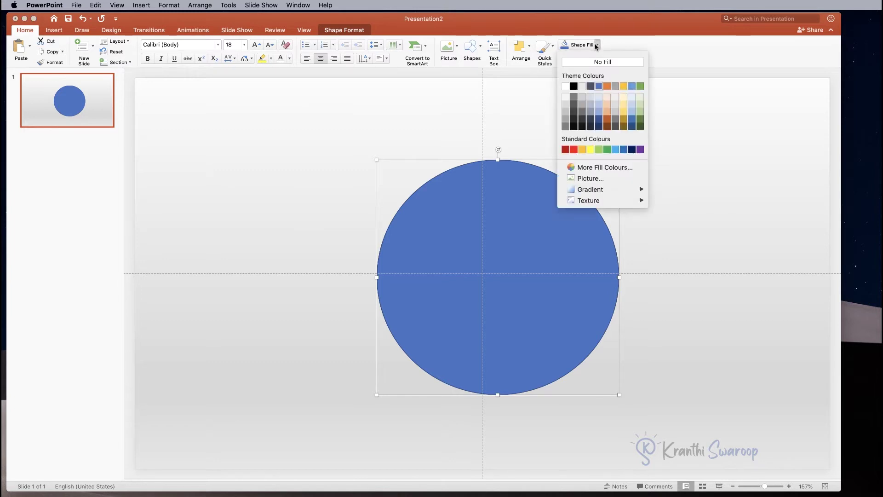
click(618, 43)
click(607, 58)
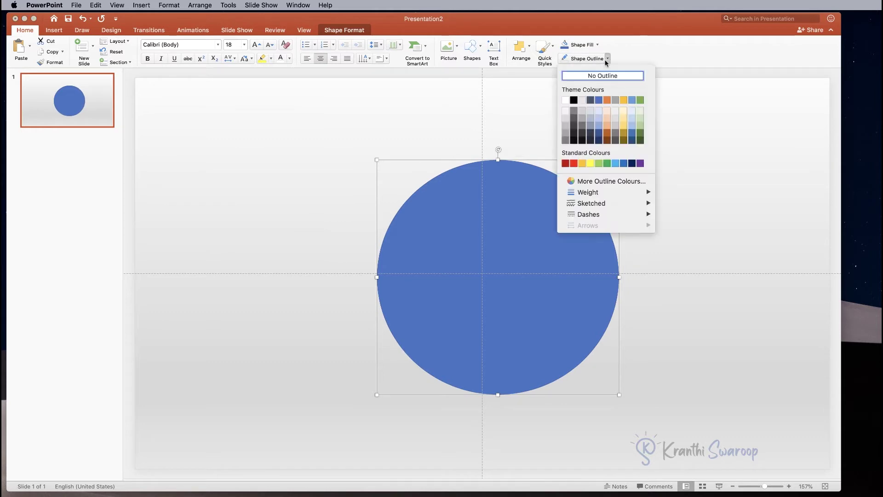
click(603, 77)
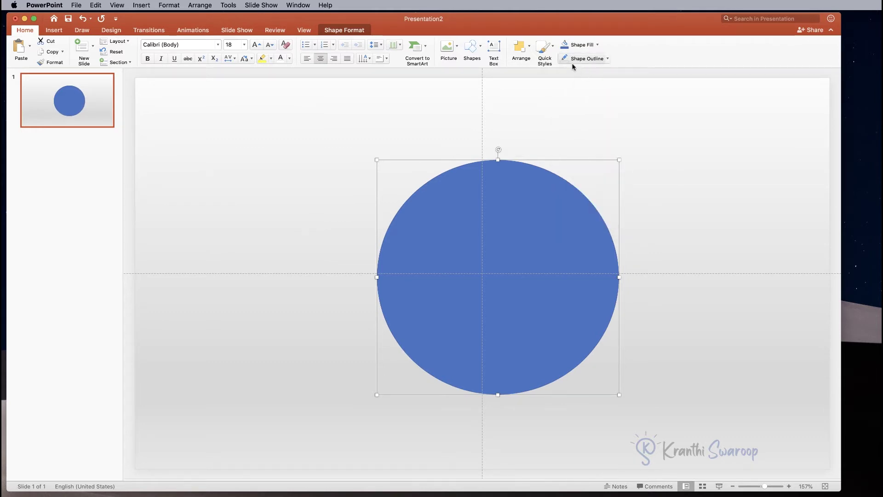
Step: Align the blue circle to the slide's centre and middle
click(527, 52)
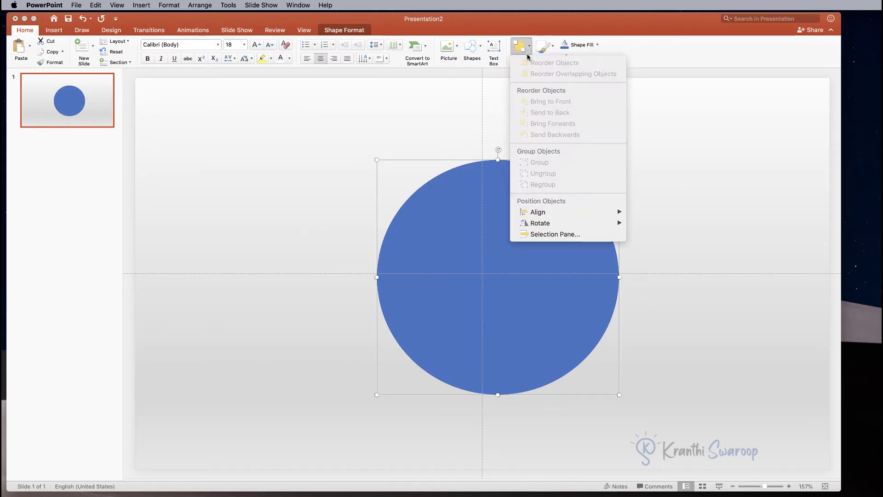
mouse_move(529, 213)
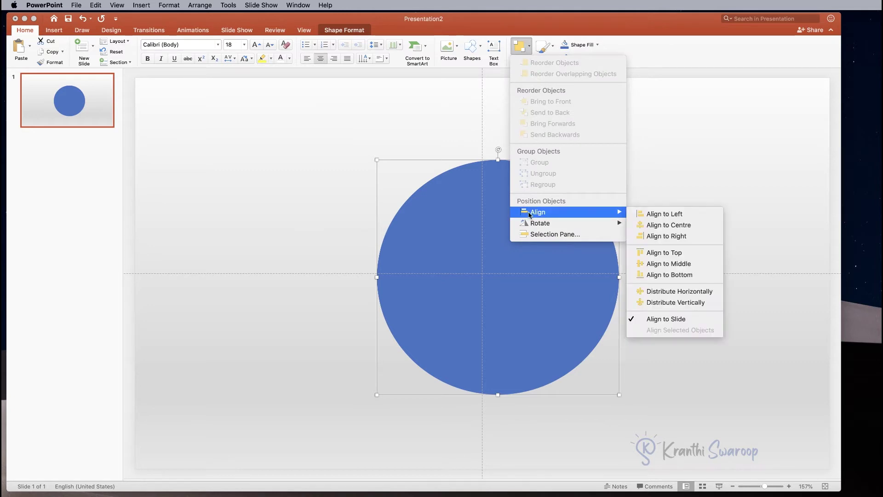
click(668, 225)
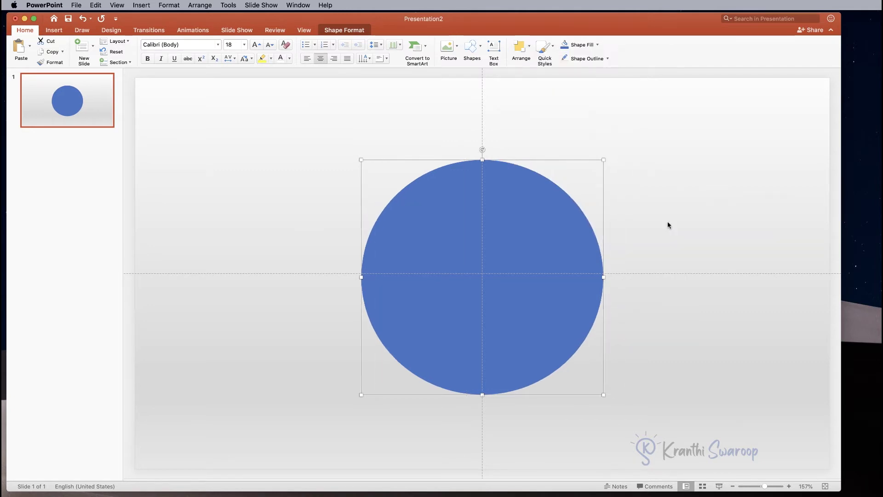
click(530, 49)
mouse_move(538, 212)
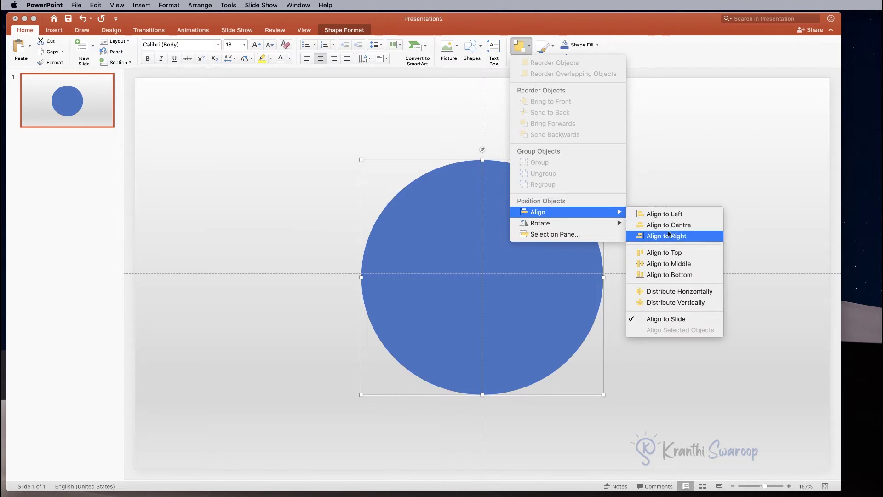
click(668, 263)
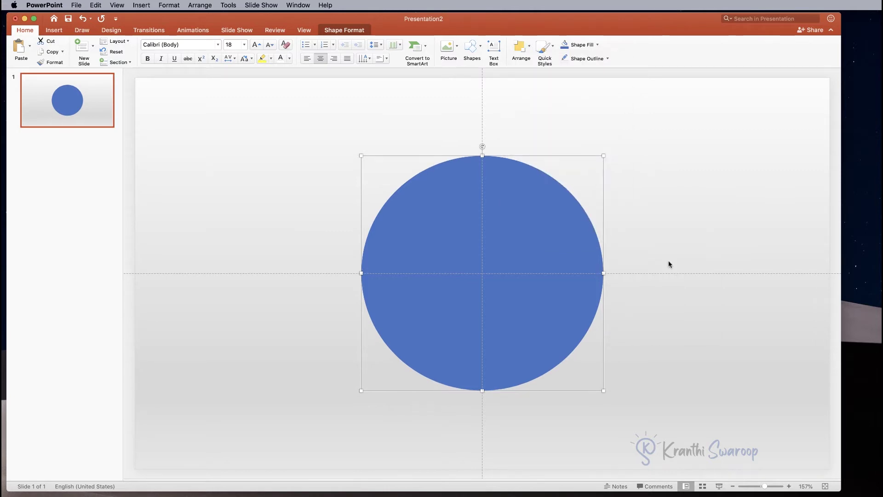
click(668, 170)
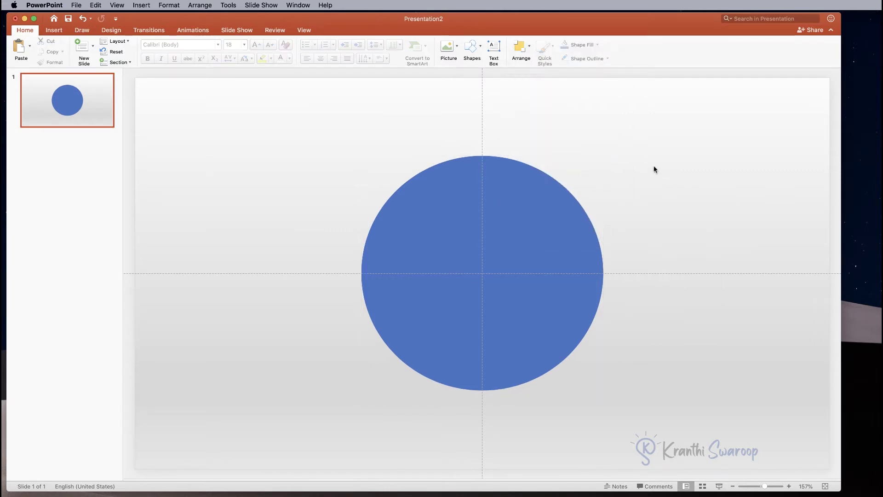
click(472, 49)
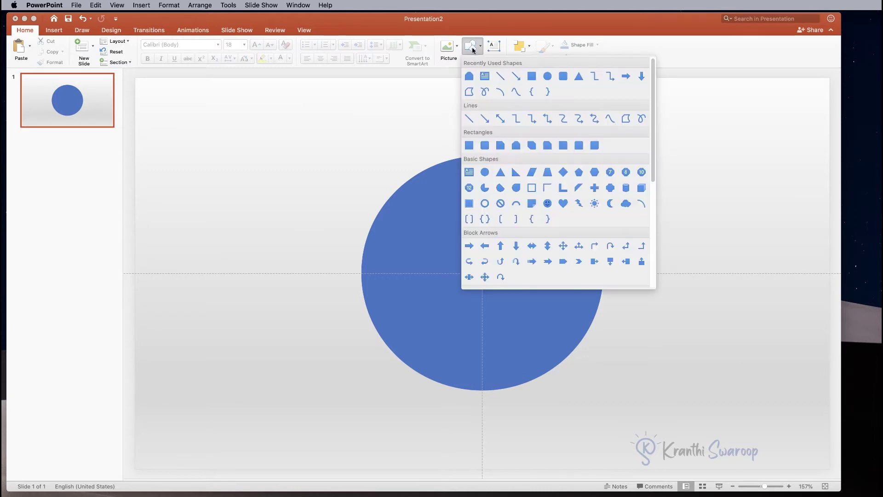
Step: Draw a smaller white circle with no outline and drag it onto the blue circle
click(548, 75)
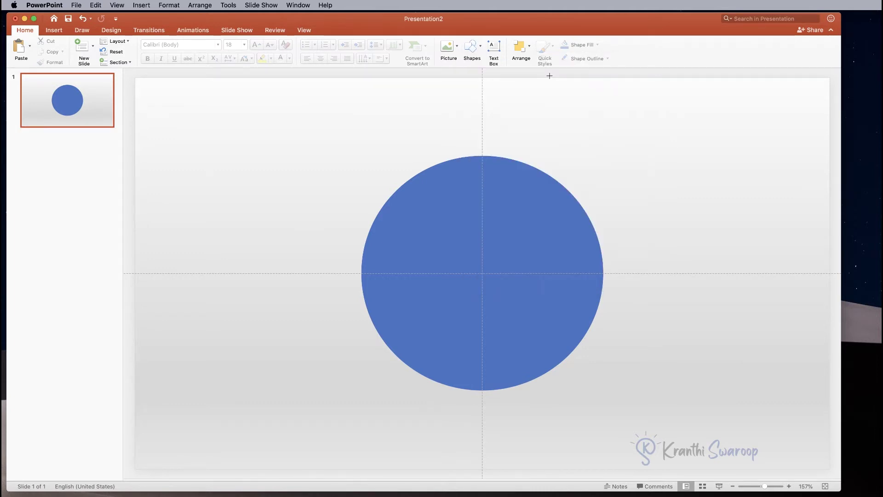
drag(257, 138, 454, 335)
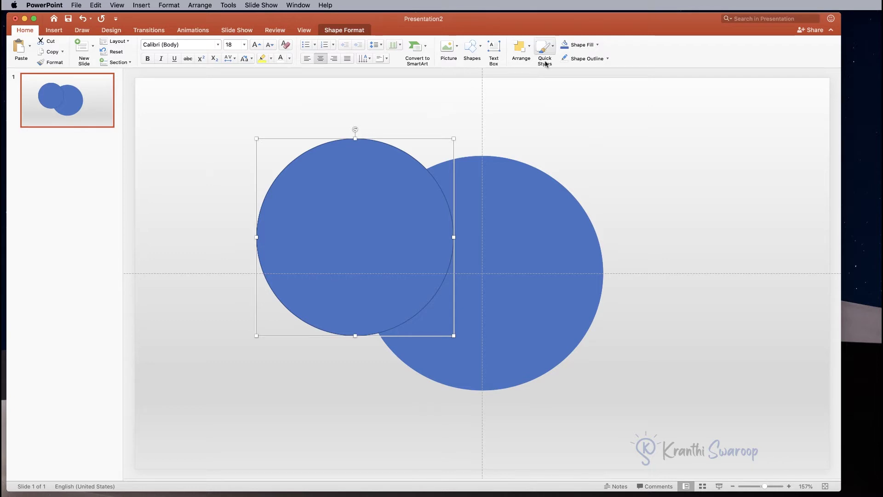
click(597, 44)
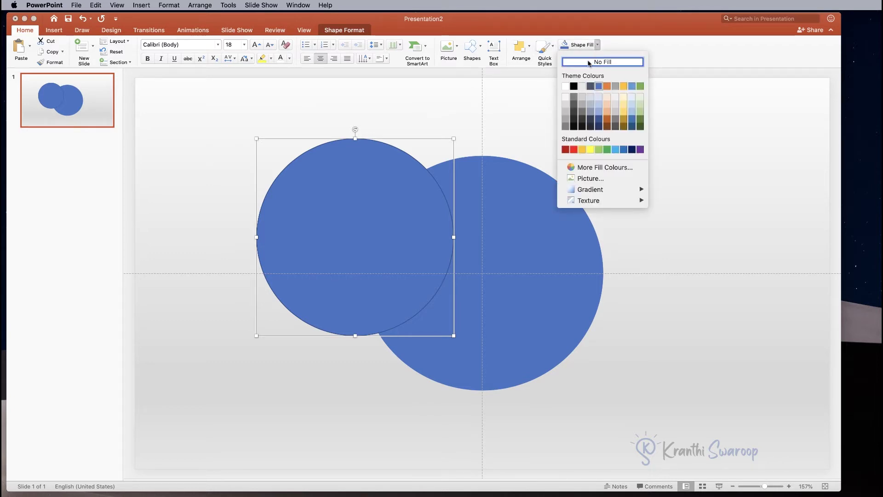
click(566, 87)
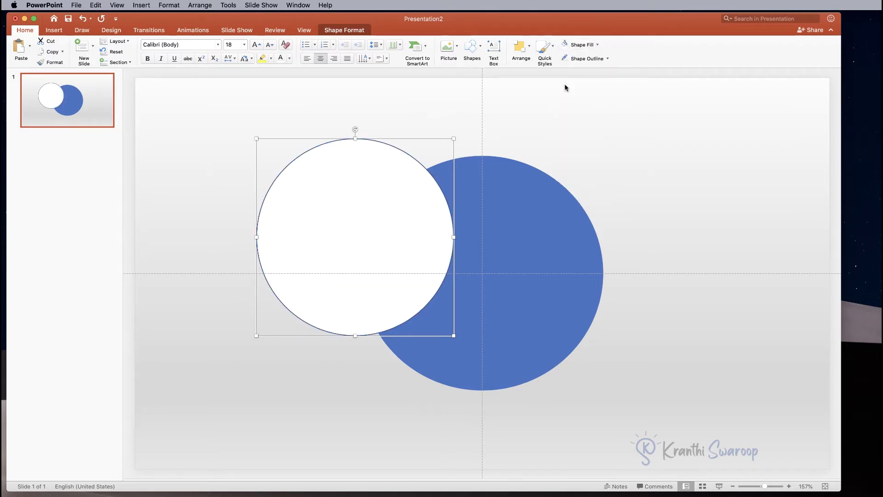
click(606, 59)
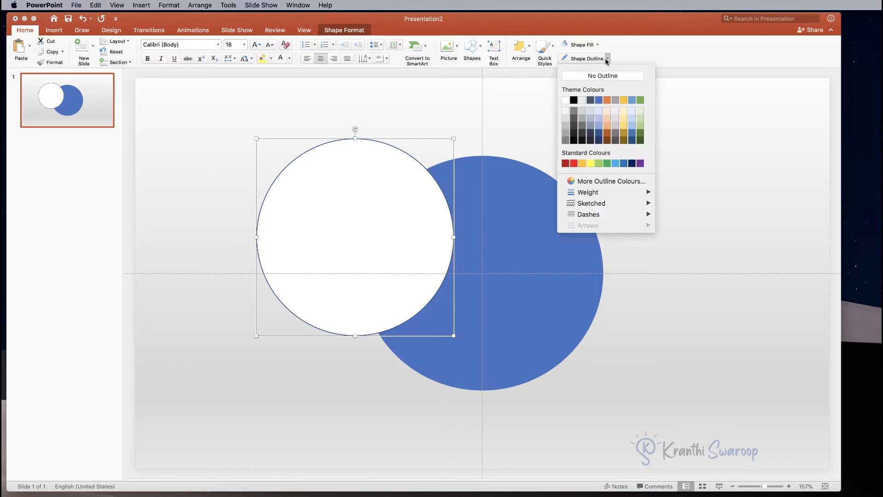
click(600, 76)
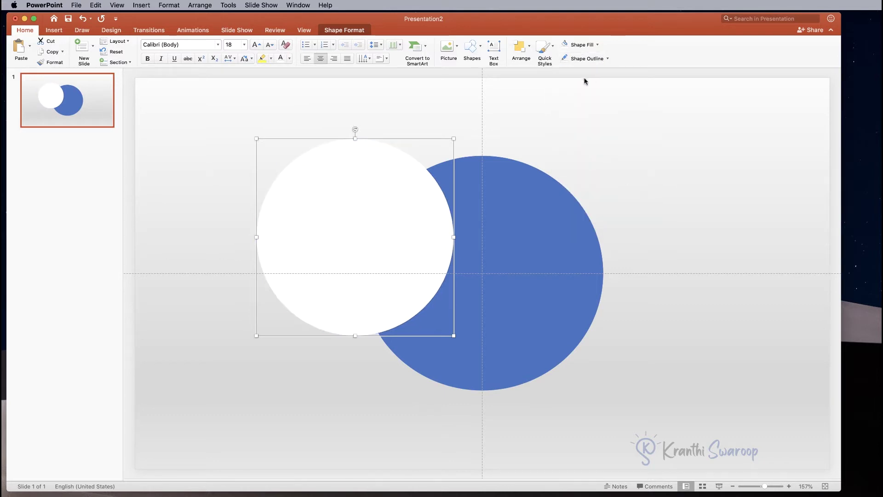
drag(340, 196, 504, 247)
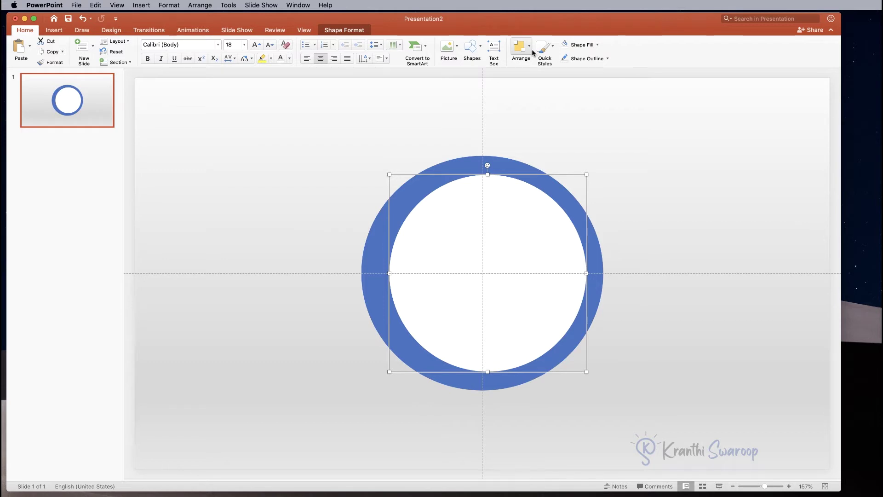
Step: Align the white circle to the slide's centre and middle
click(520, 48)
mouse_move(572, 212)
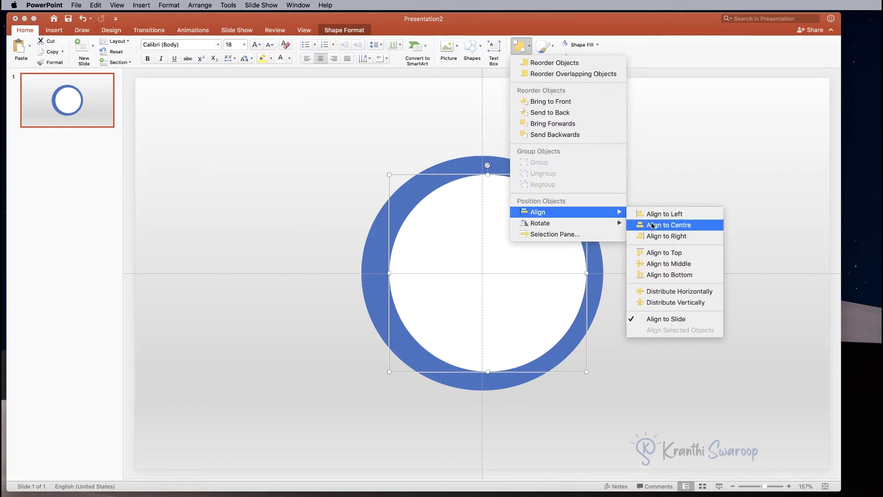
click(653, 225)
click(520, 46)
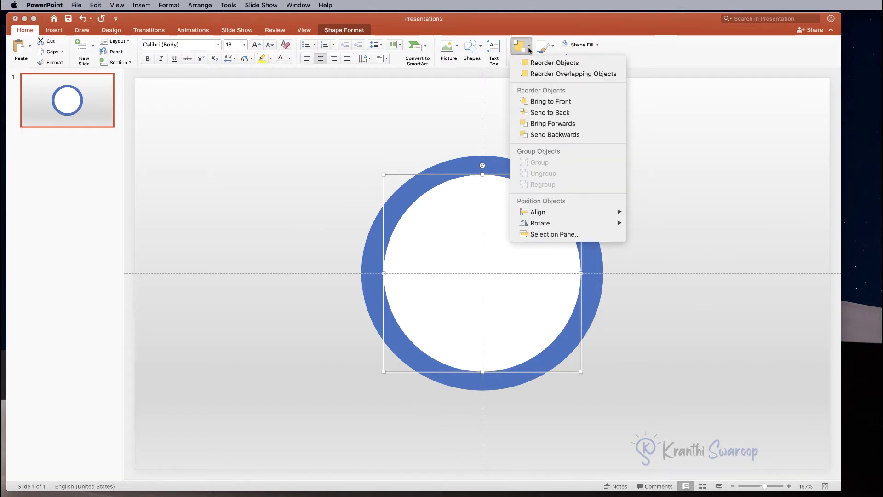
mouse_move(593, 212)
click(682, 264)
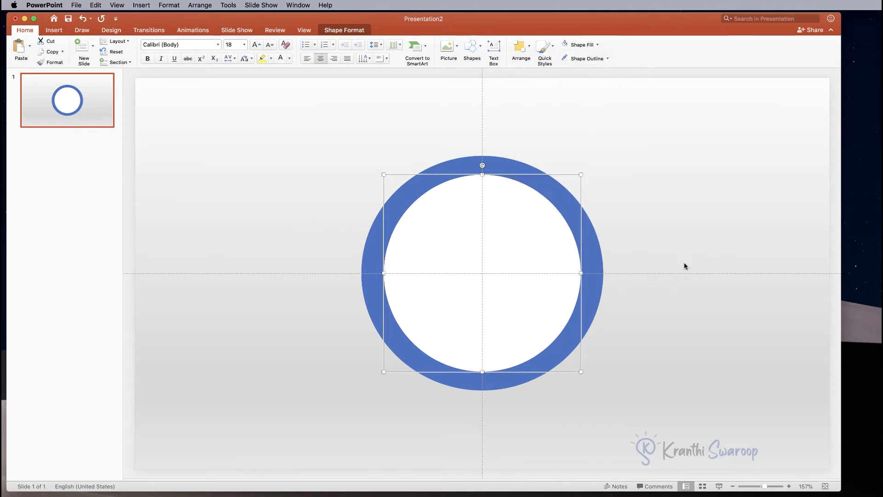
click(636, 152)
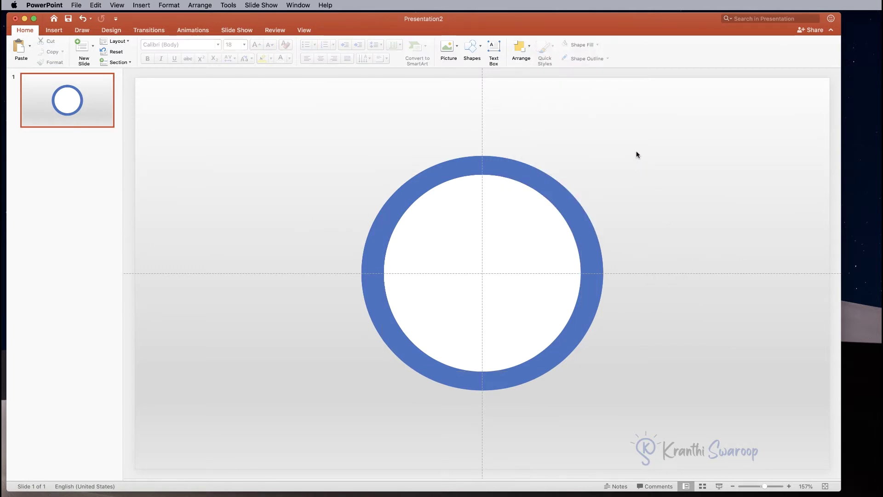
Step: Draw a third blue circle, move it inside the white ring, and remove its outline
click(471, 48)
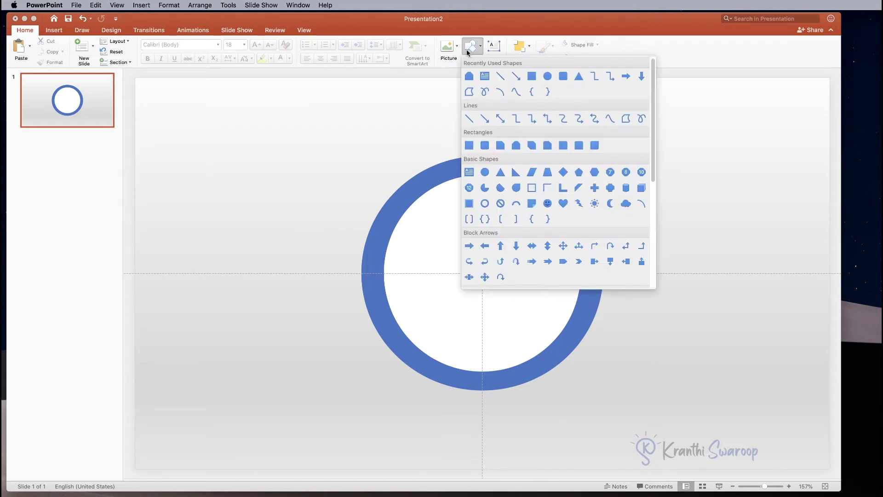
click(542, 76)
drag(239, 155, 399, 297)
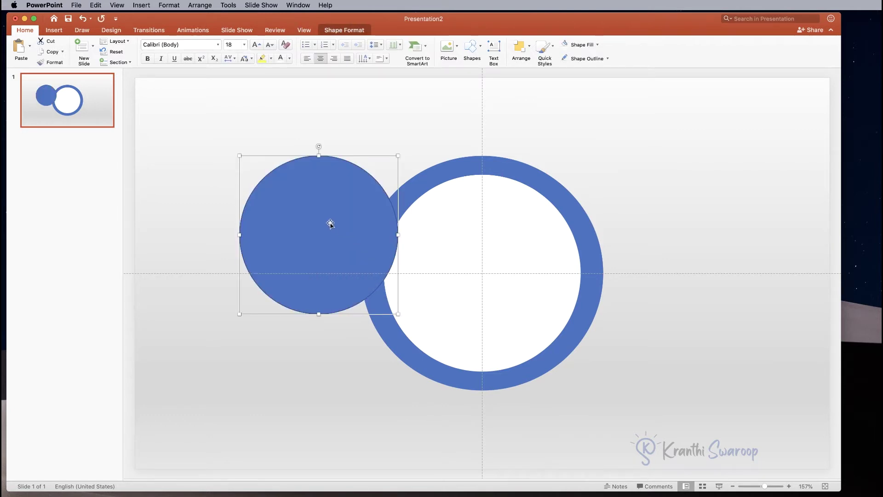
drag(323, 216, 486, 255)
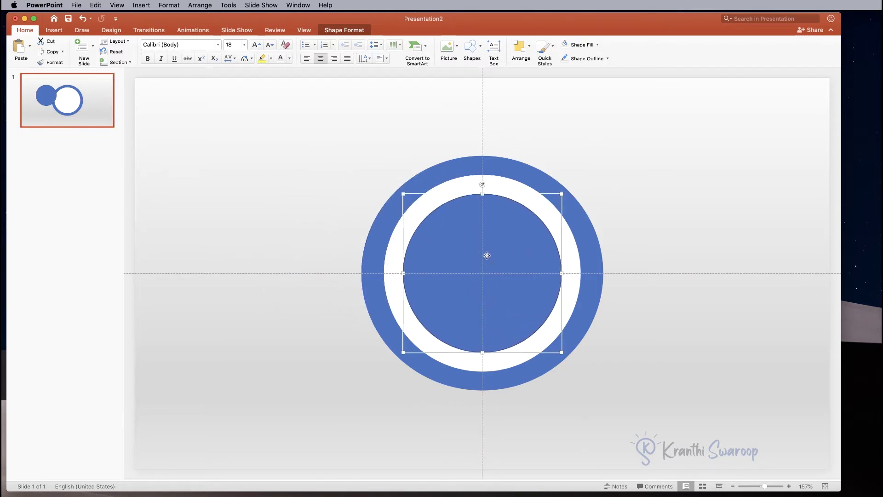
click(597, 45)
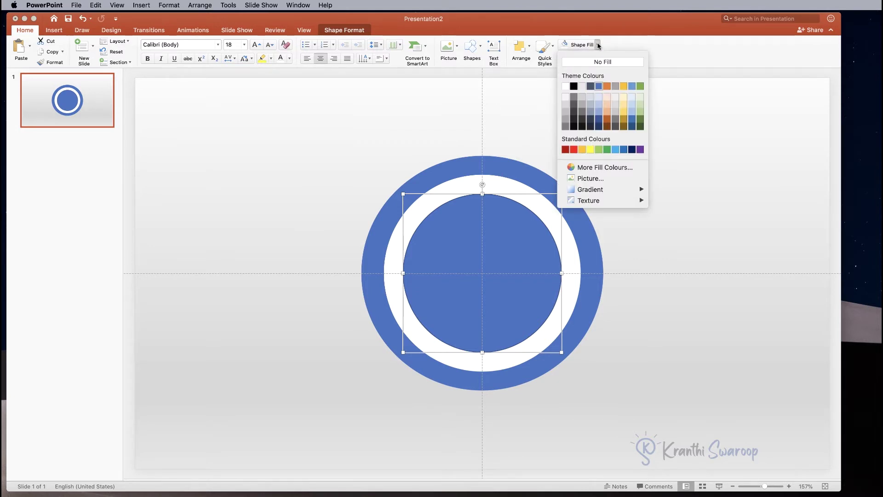
click(597, 45)
click(607, 59)
click(598, 78)
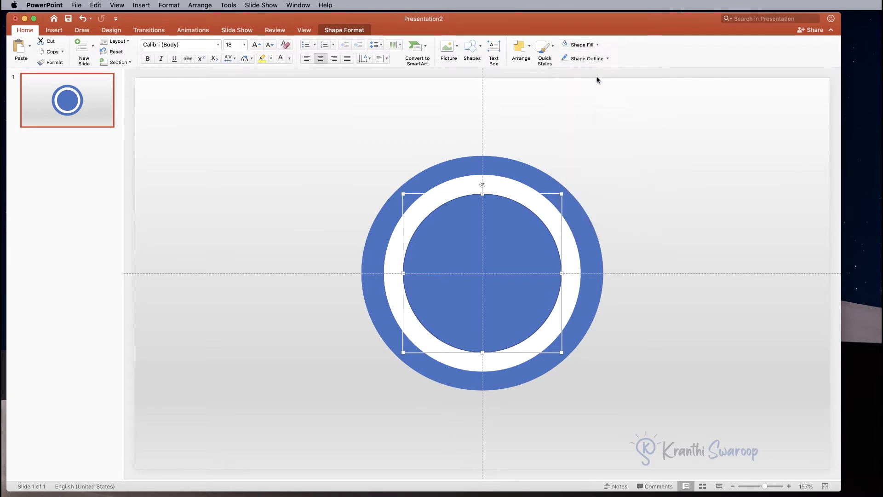
Step: Align the inner blue circle to the slide's centre and middle
click(530, 53)
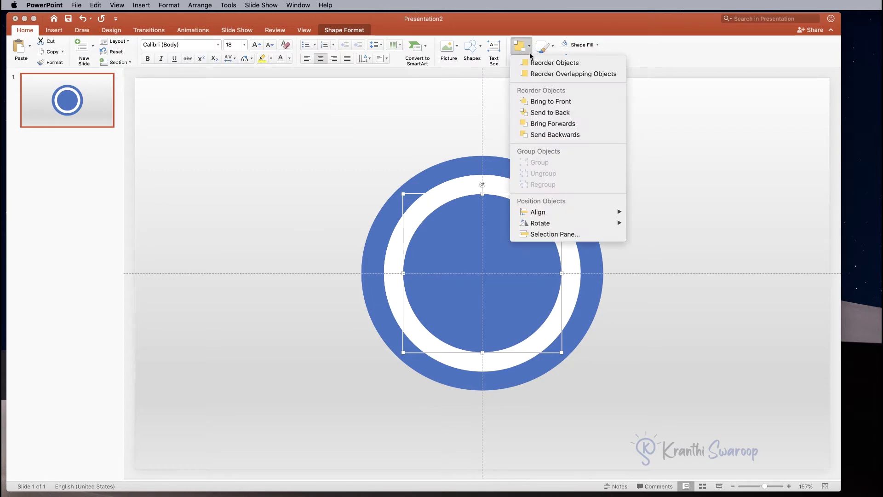
mouse_move(615, 214)
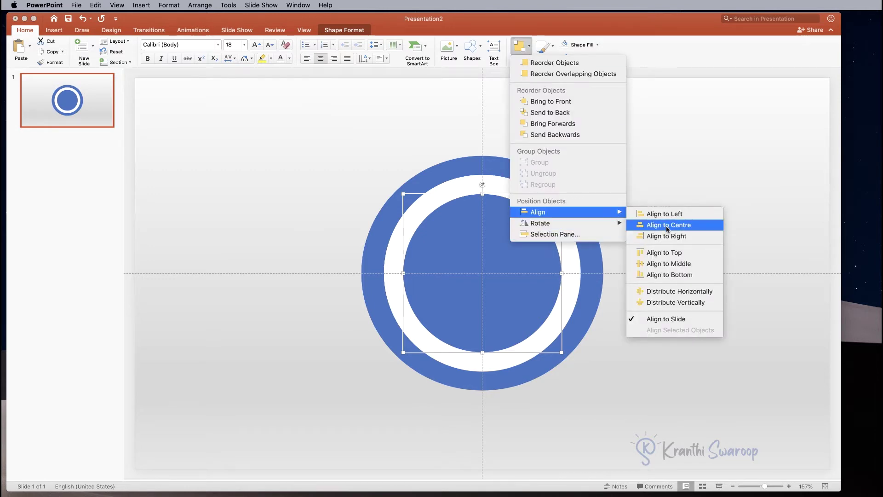
click(667, 225)
click(521, 46)
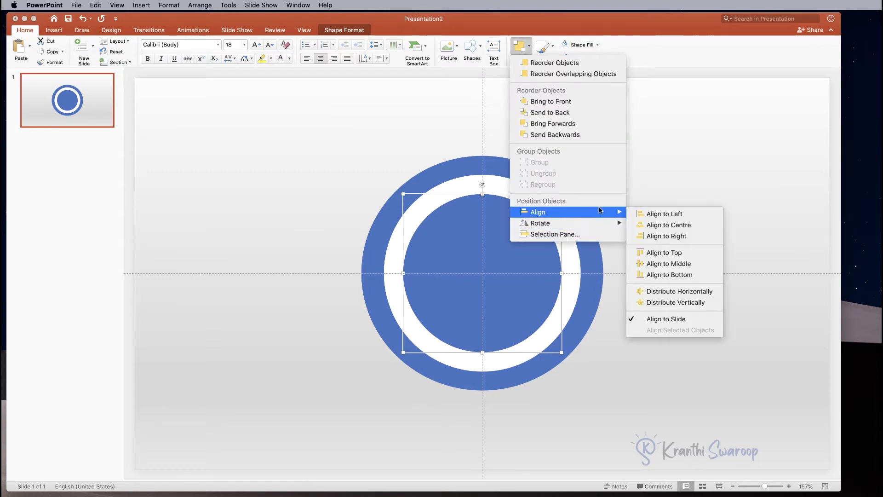
click(652, 263)
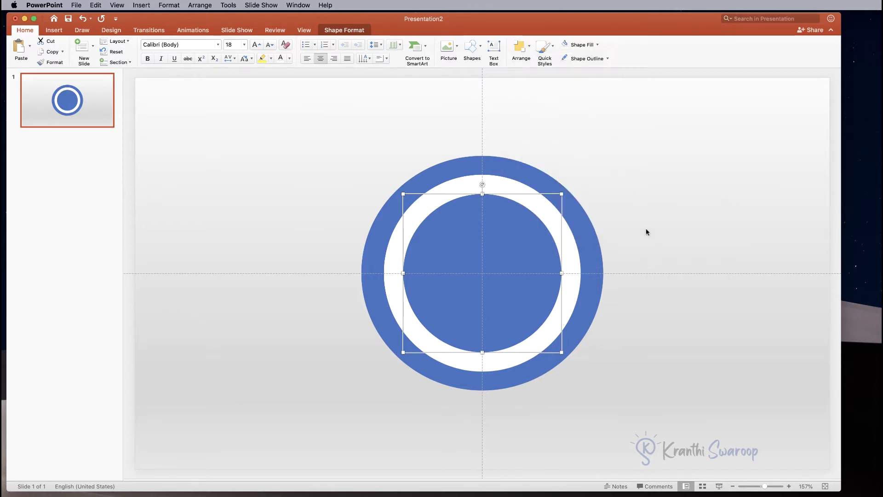
click(641, 196)
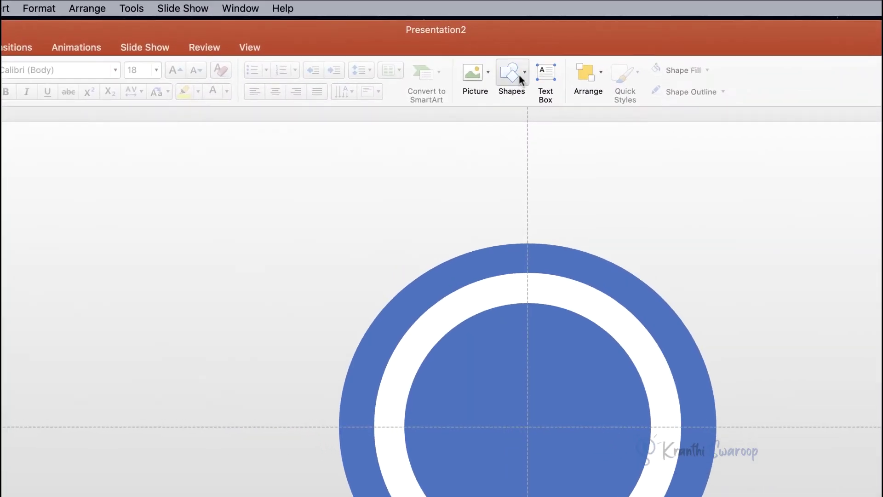
Step: Draw a small Snip Same-side Corner Rectangle above the ring and adjust its size
click(518, 75)
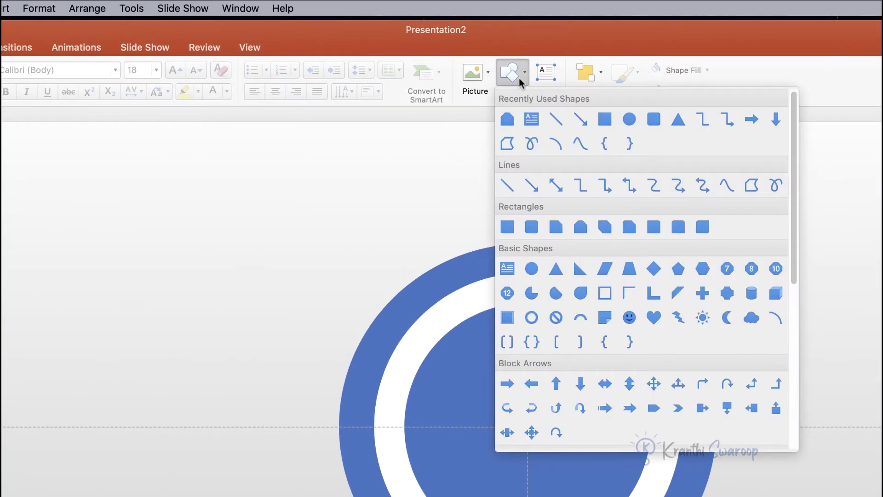
click(582, 228)
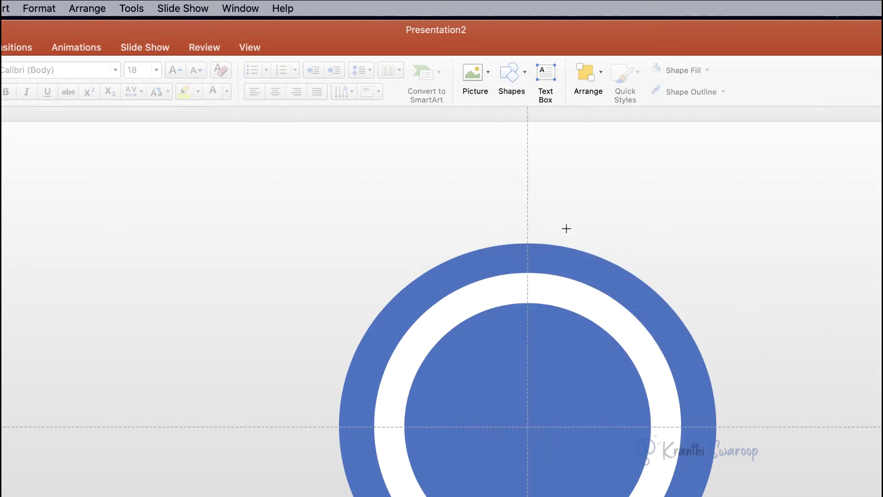
drag(518, 207, 542, 231)
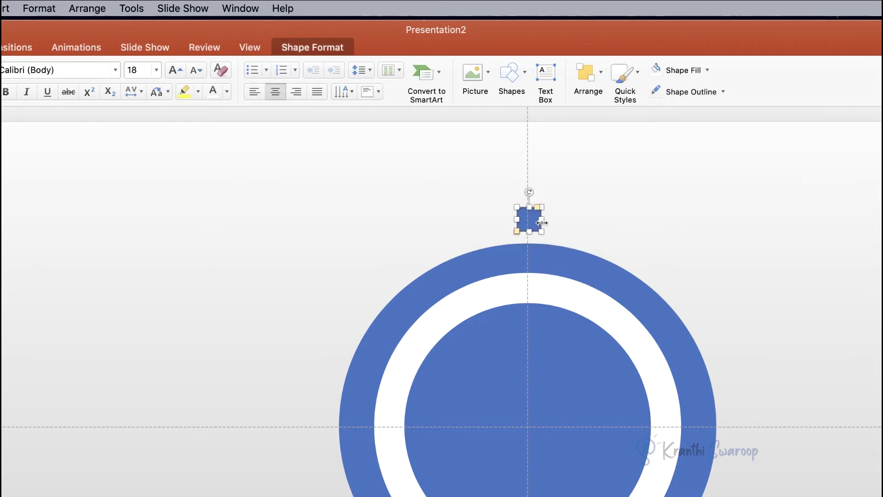
click(573, 216)
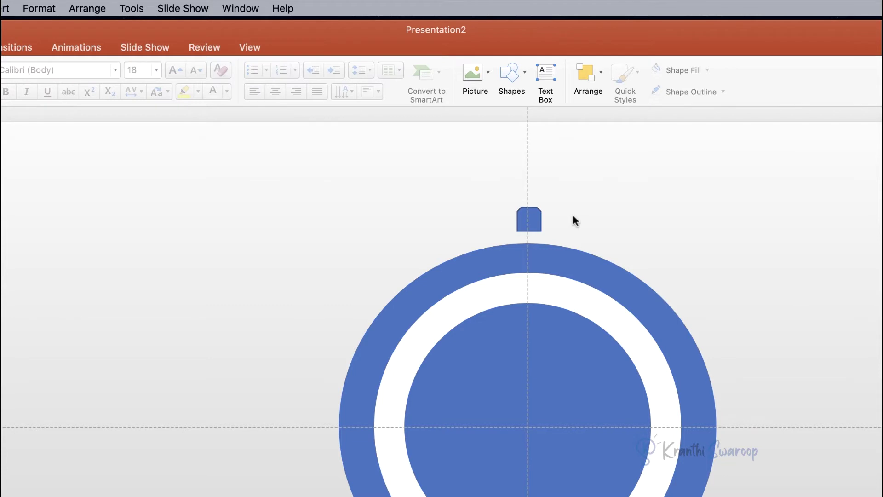
click(529, 216)
drag(530, 207, 529, 213)
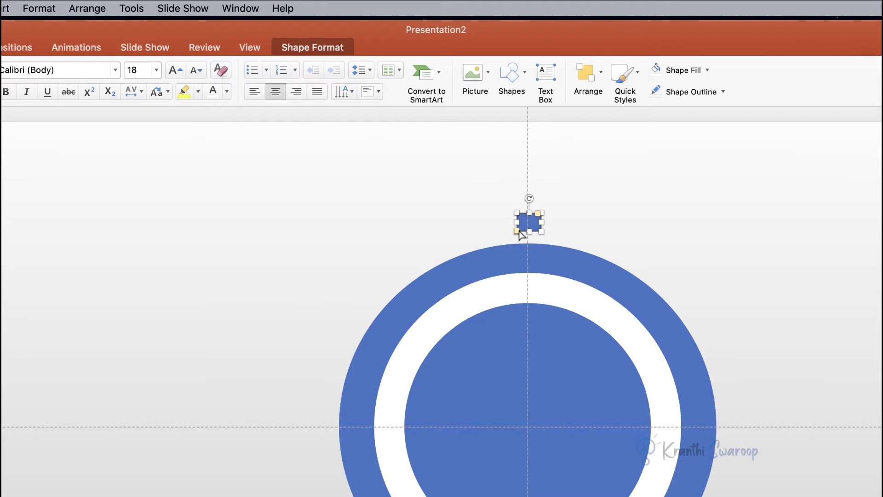
drag(515, 234, 514, 236)
drag(543, 210, 551, 205)
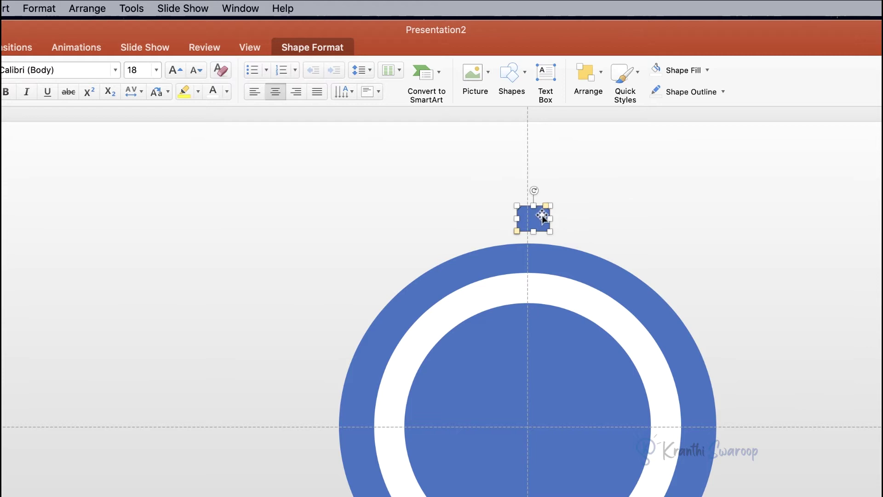
Step: Remove the snip-corner shape's outline and align it to the slide's centre
click(723, 93)
click(715, 117)
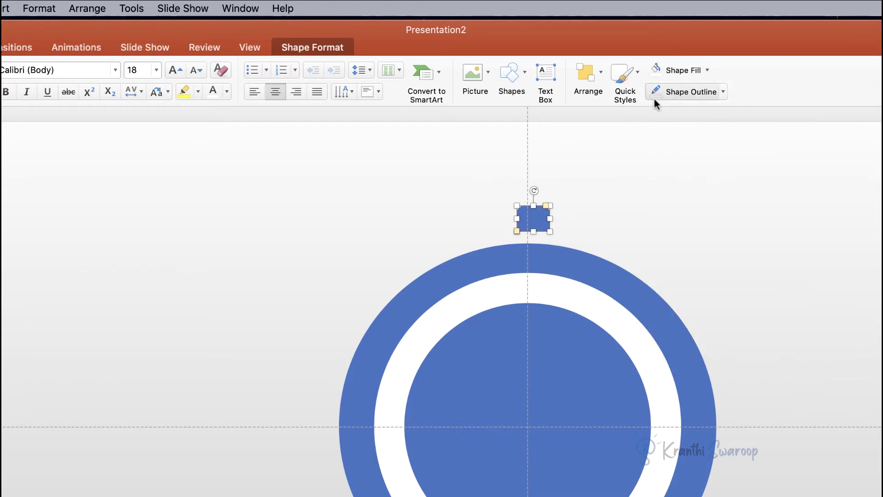
click(588, 73)
mouse_move(707, 331)
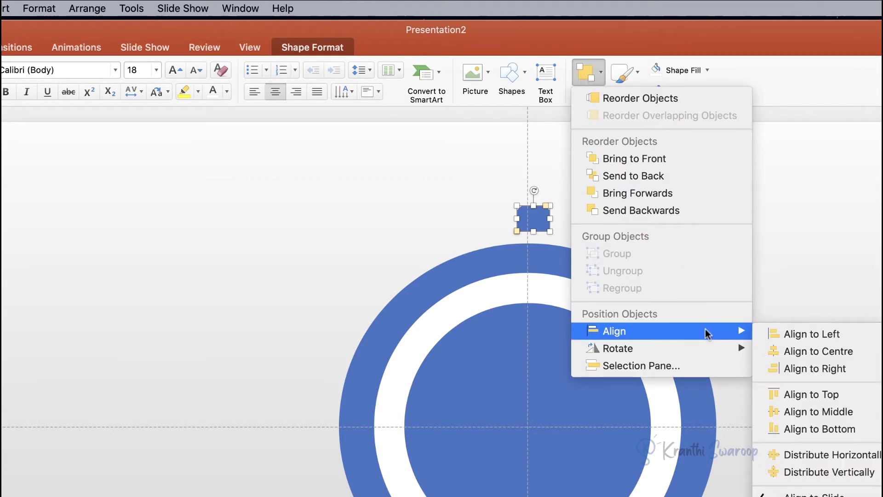
click(835, 351)
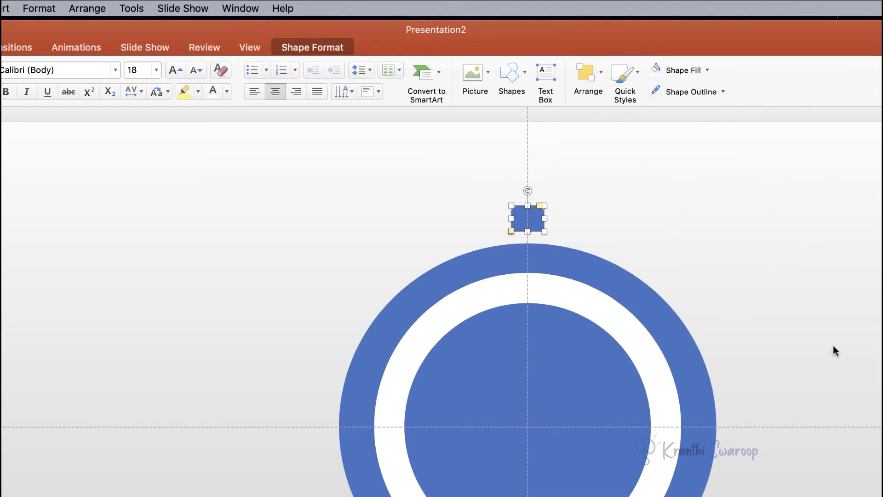
click(705, 205)
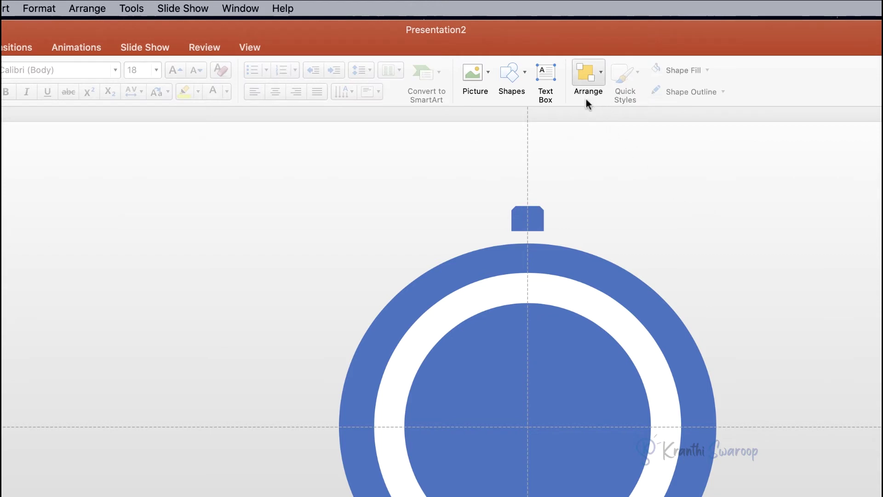
click(509, 76)
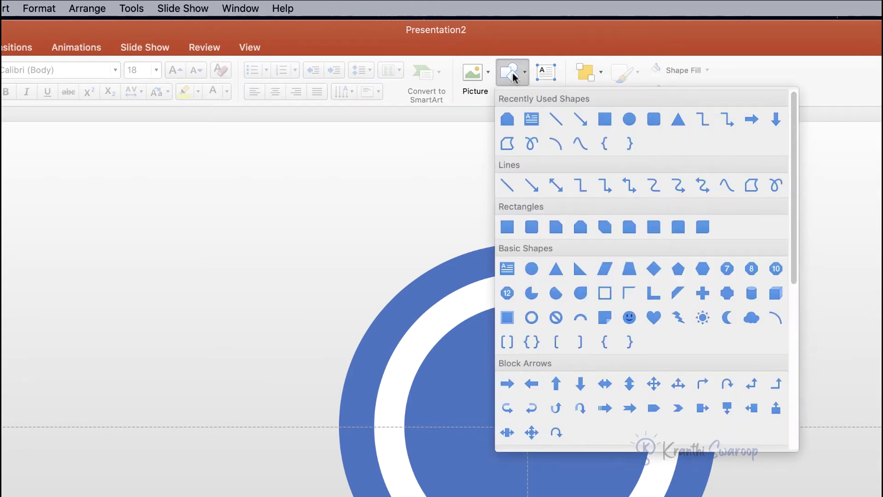
Step: Draw a small rounded rectangle upper-left of the ring with no outline
click(651, 121)
drag(395, 225, 429, 240)
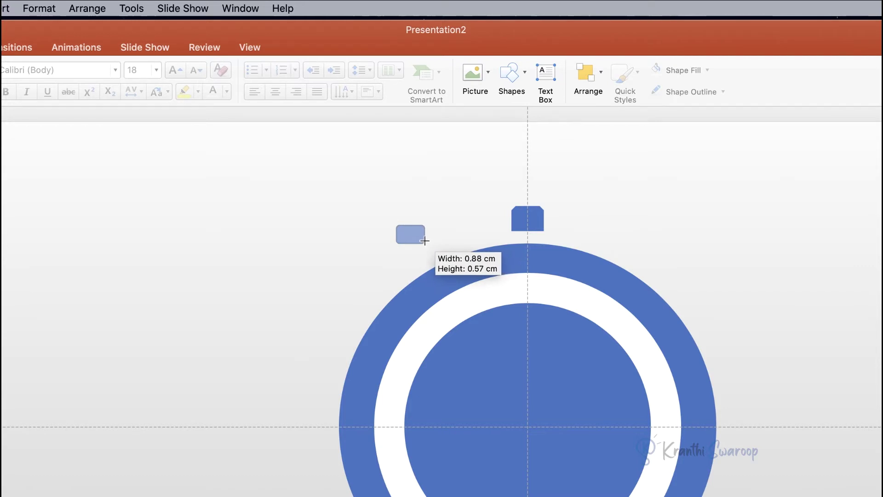
drag(425, 241, 425, 241)
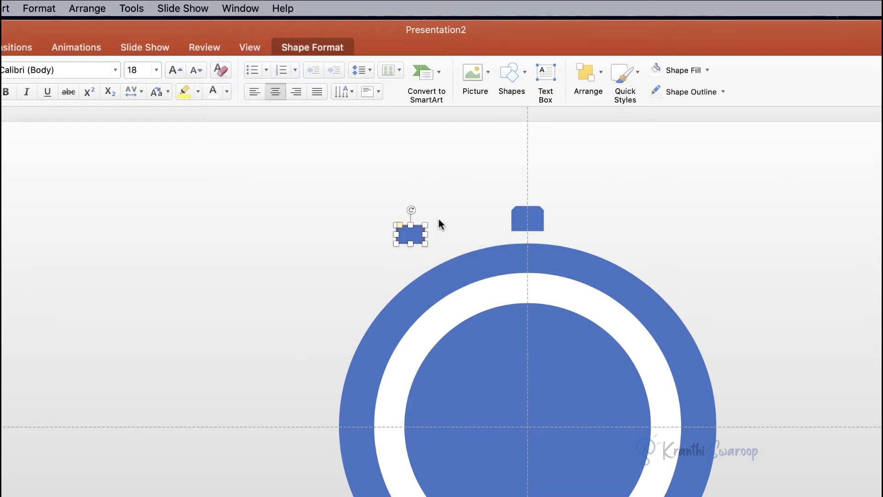
click(441, 226)
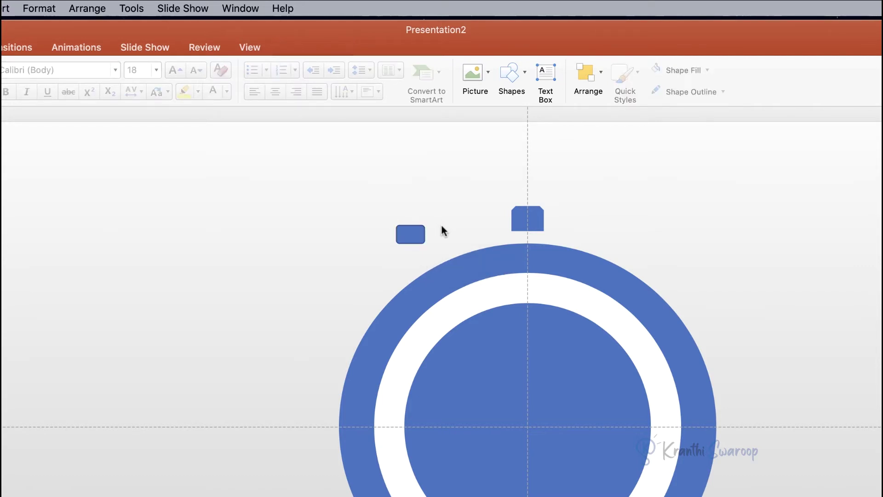
click(419, 230)
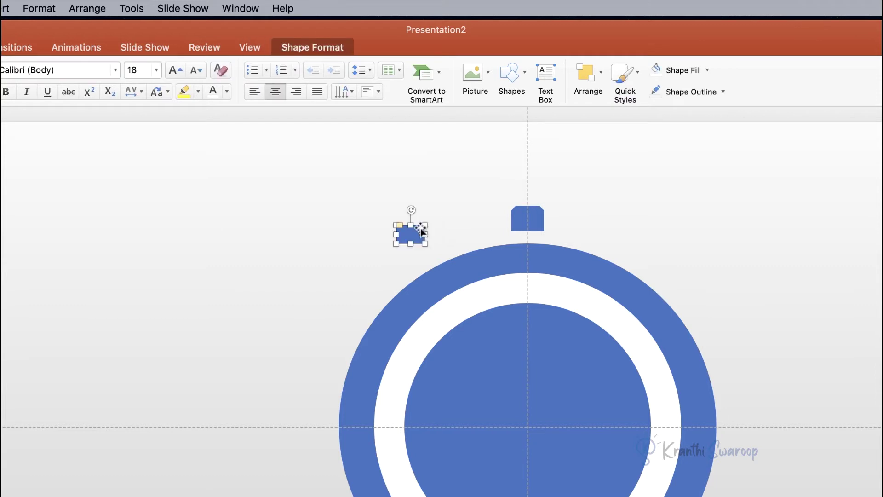
click(720, 92)
click(719, 120)
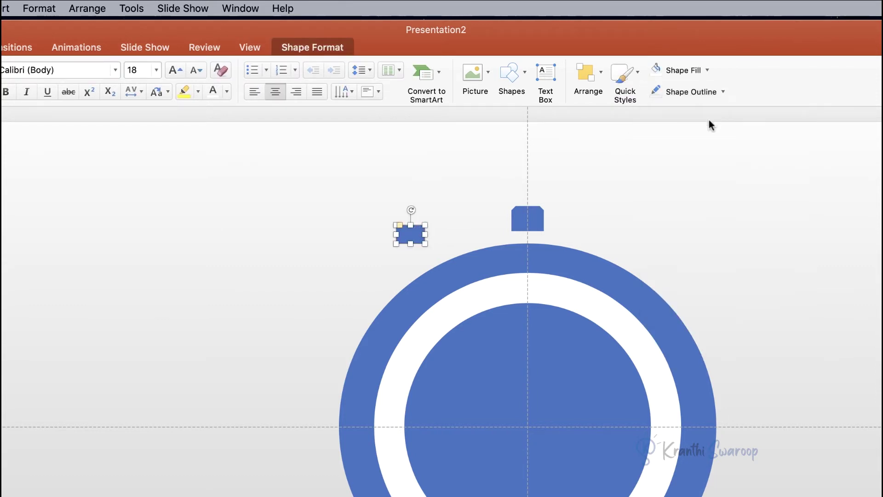
Step: Rotate the small rectangle to about 335° and copy it
click(455, 209)
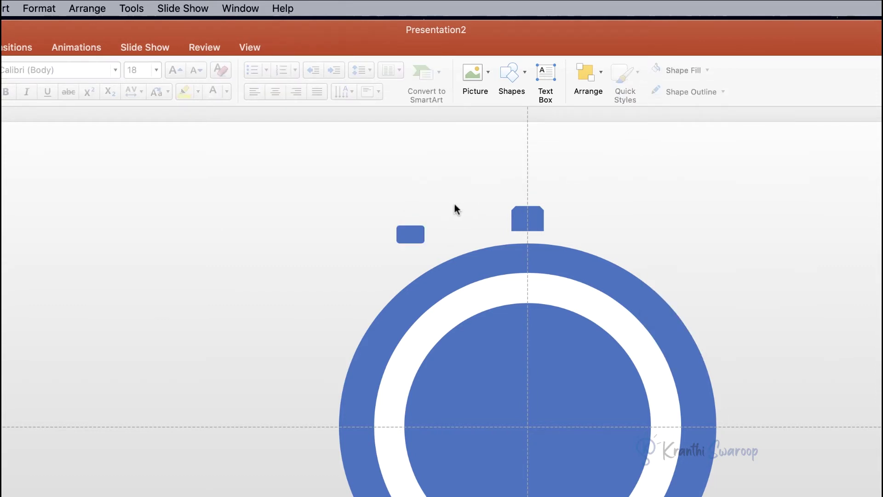
click(412, 235)
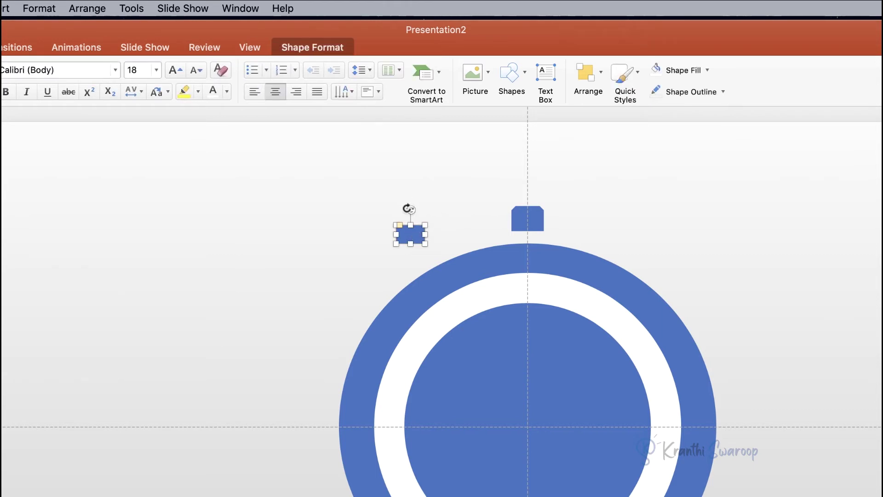
drag(404, 211, 400, 217)
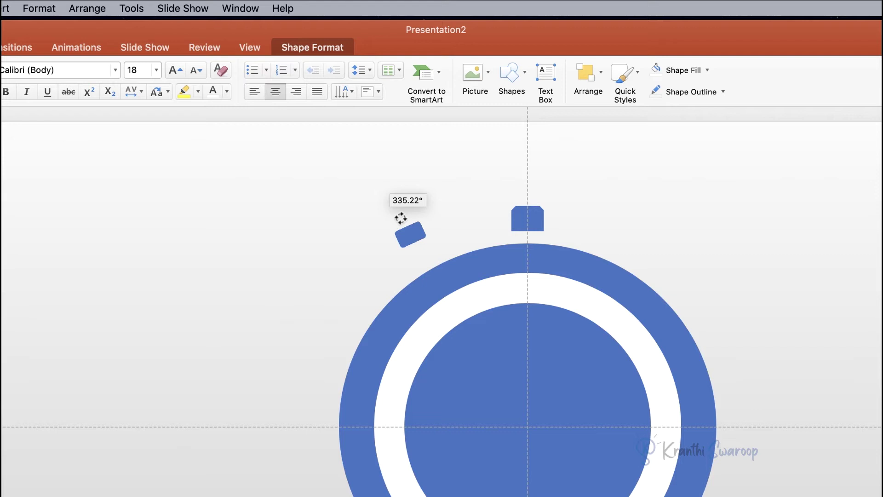
drag(401, 218, 445, 236)
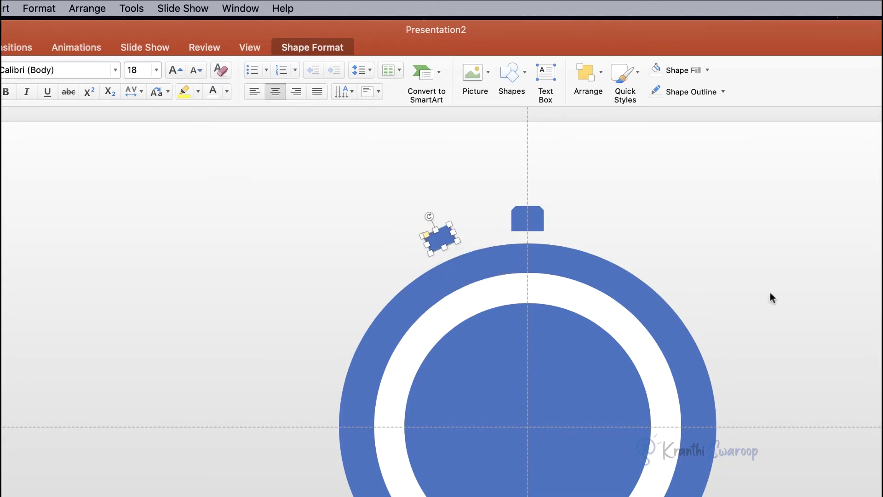
click(404, 193)
click(444, 233)
right_click(436, 239)
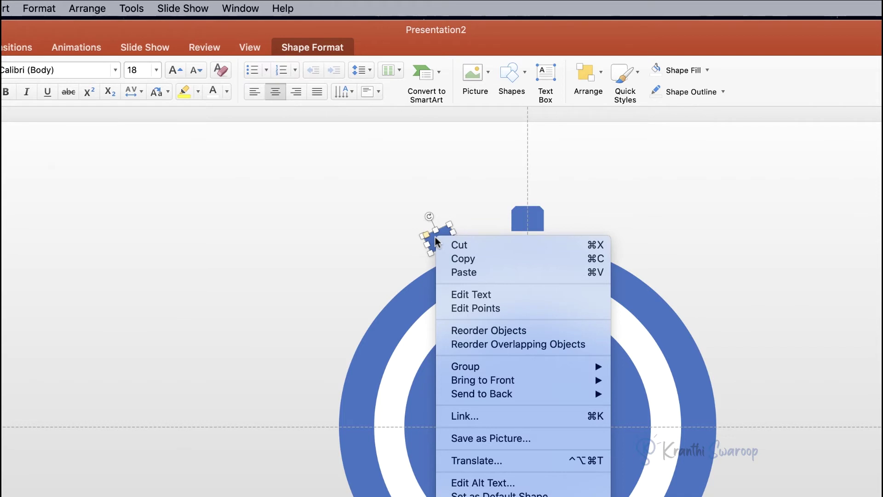
click(460, 259)
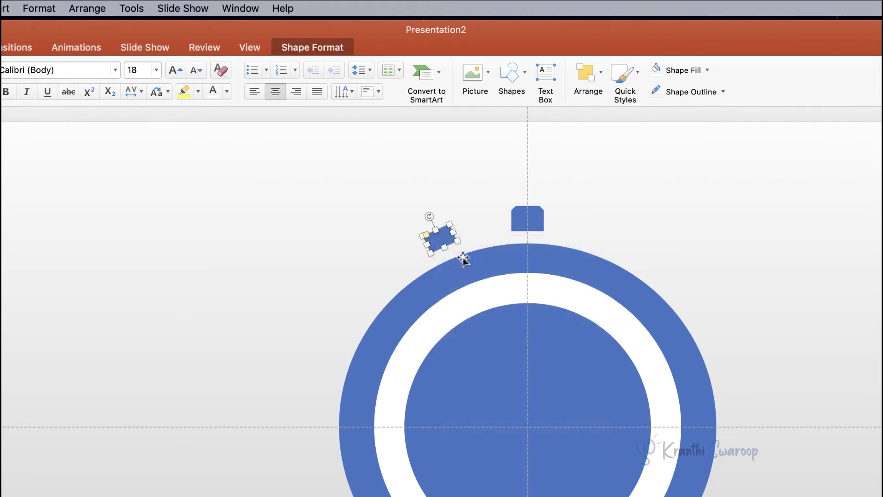
Step: Paste a copy of the tilted button, resize it, and move it right of the top button
right_click(353, 248)
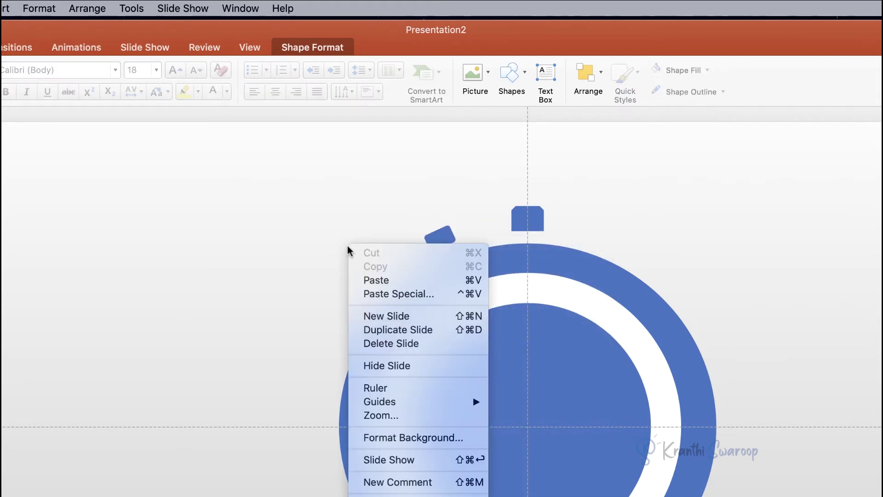
click(358, 280)
drag(456, 251, 608, 221)
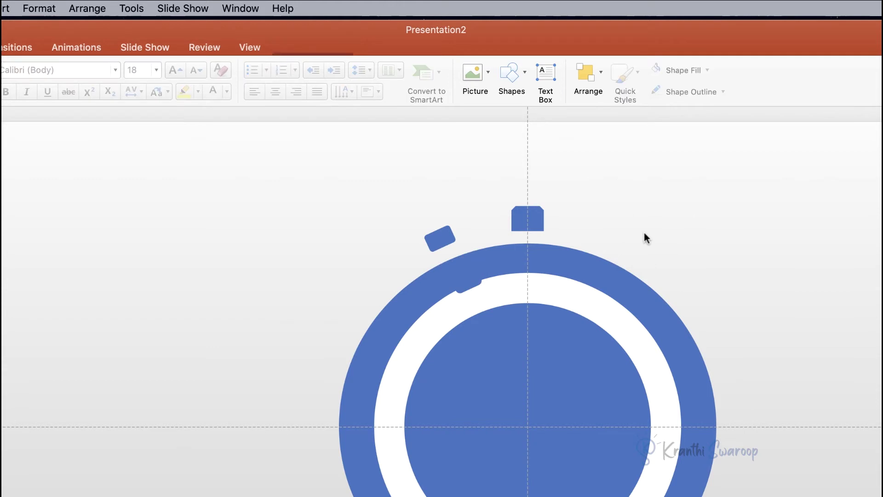
drag(450, 251, 630, 236)
right_click(631, 235)
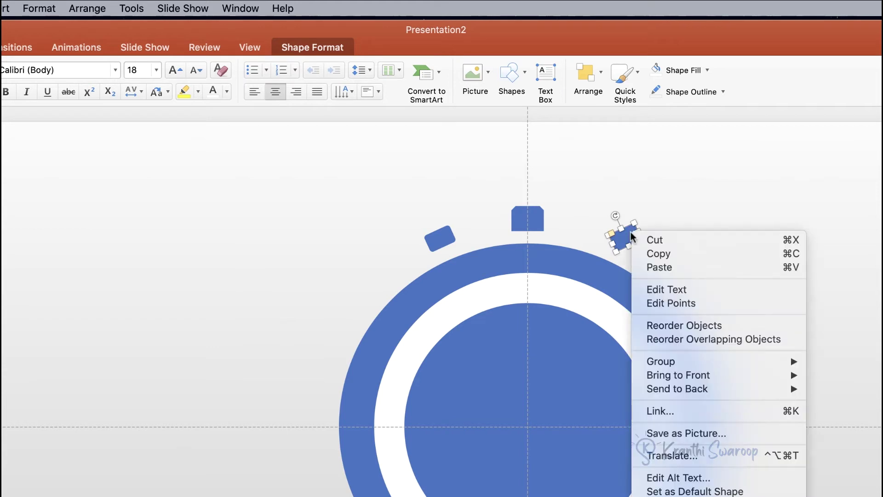
click(650, 214)
click(655, 212)
click(623, 233)
Step: Flip the copy horizontally and nudge it into place with the arrow keys
click(599, 78)
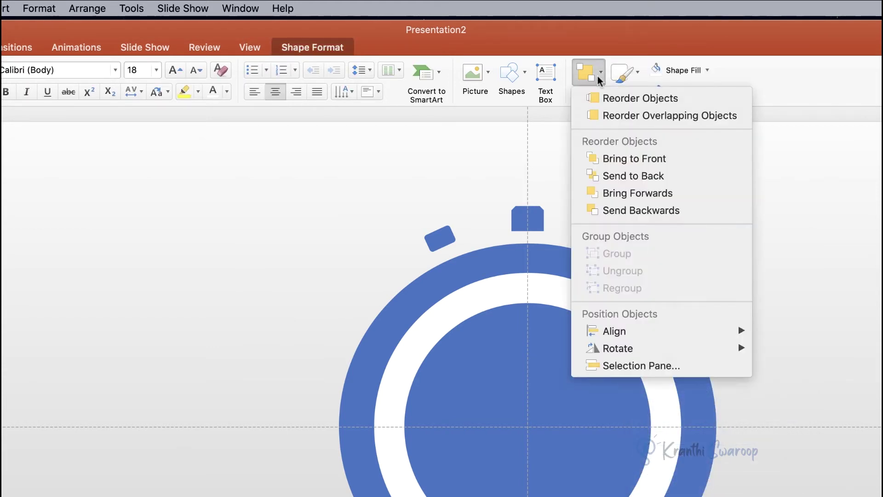
mouse_move(671, 348)
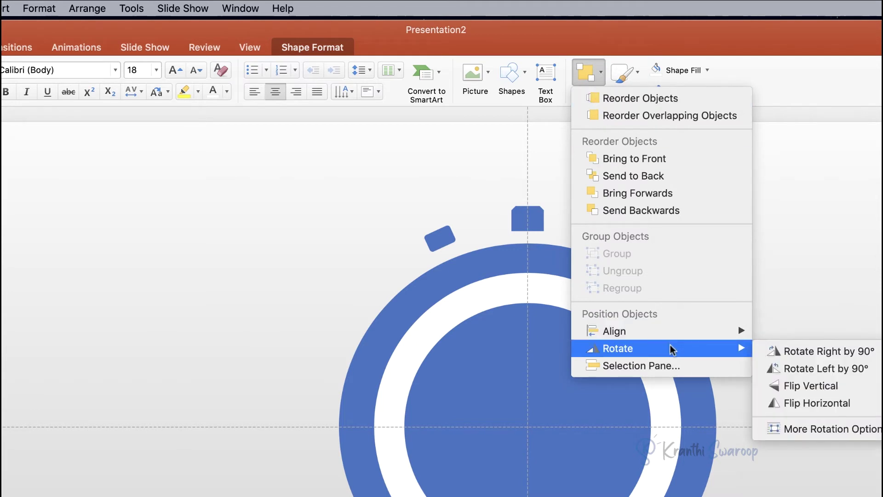
click(830, 403)
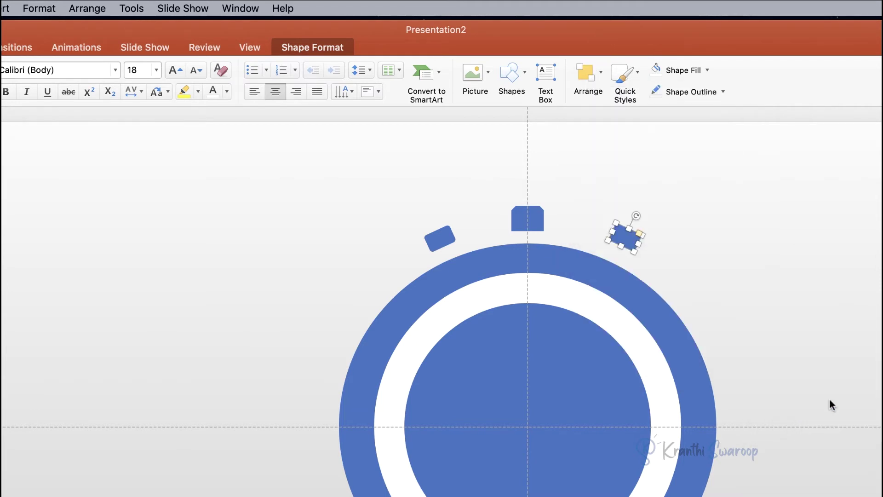
click(761, 234)
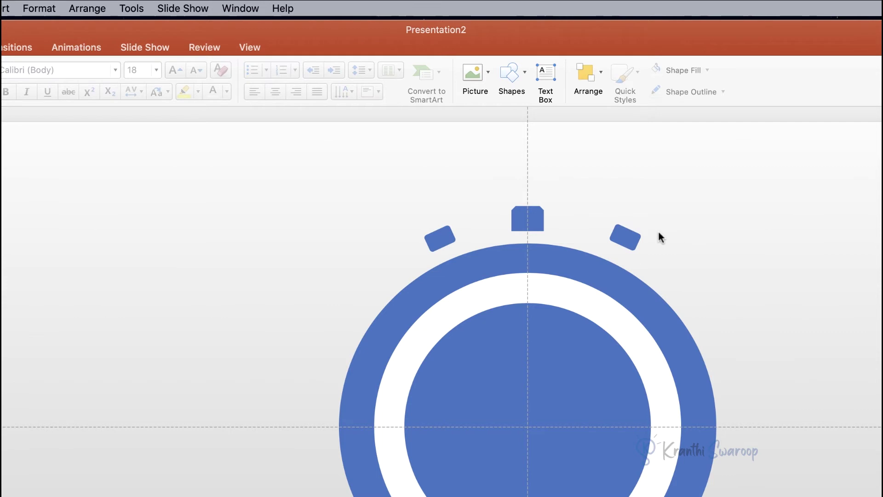
click(633, 238)
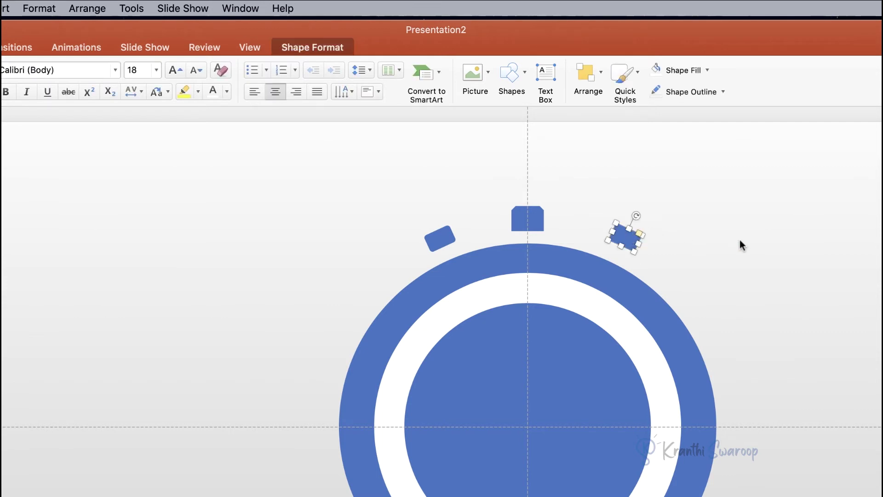
key(Down)
key(Down)
key(Down)
key(Down)
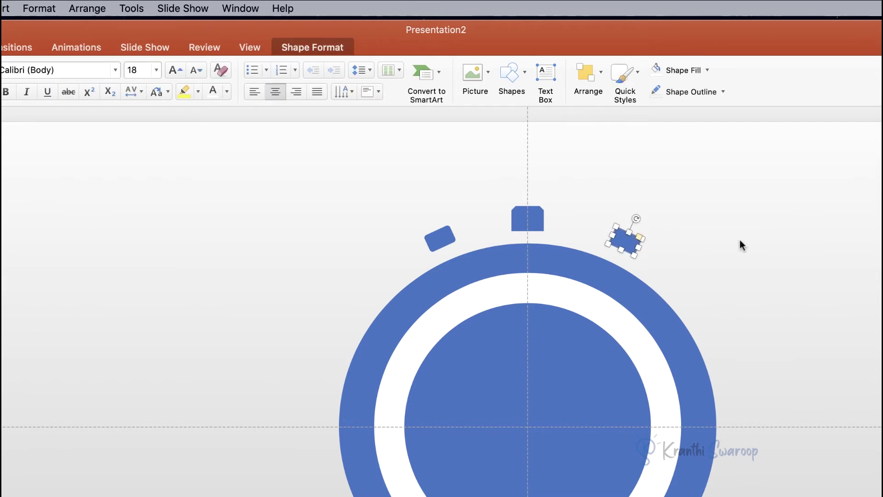
key(Escape)
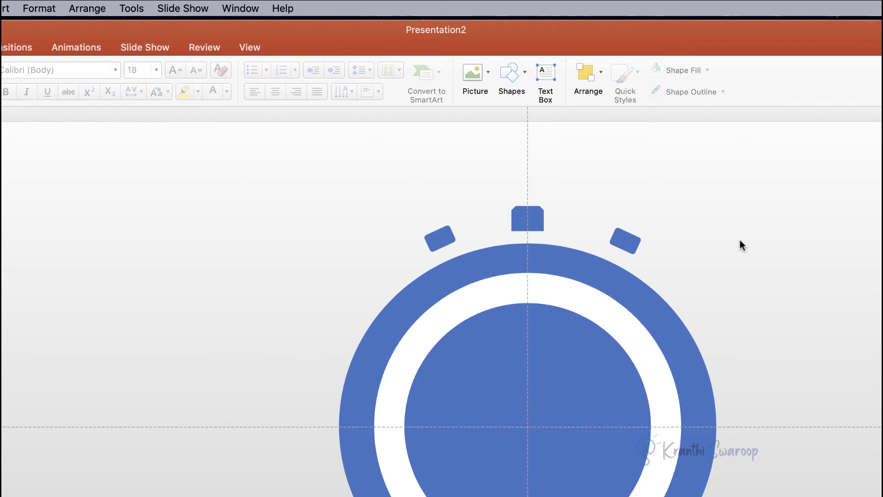
click(624, 240)
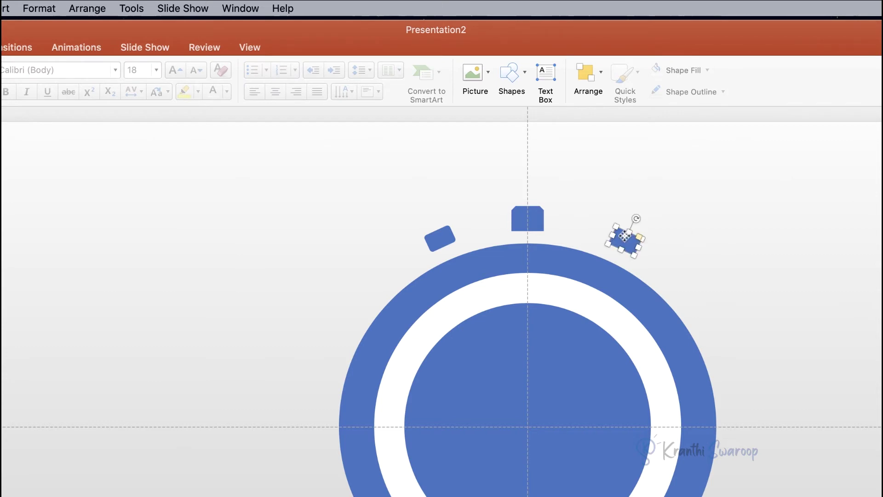
key(Up)
key(Left)
key(Up)
key(Left)
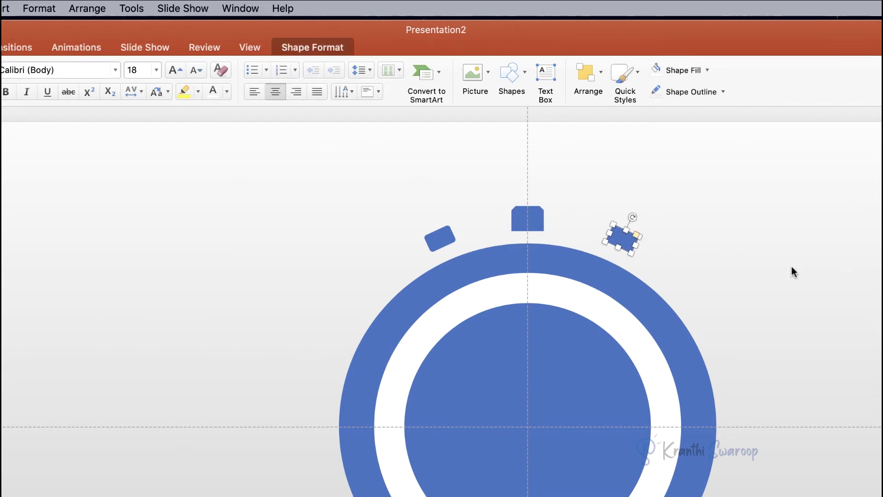
key(Escape)
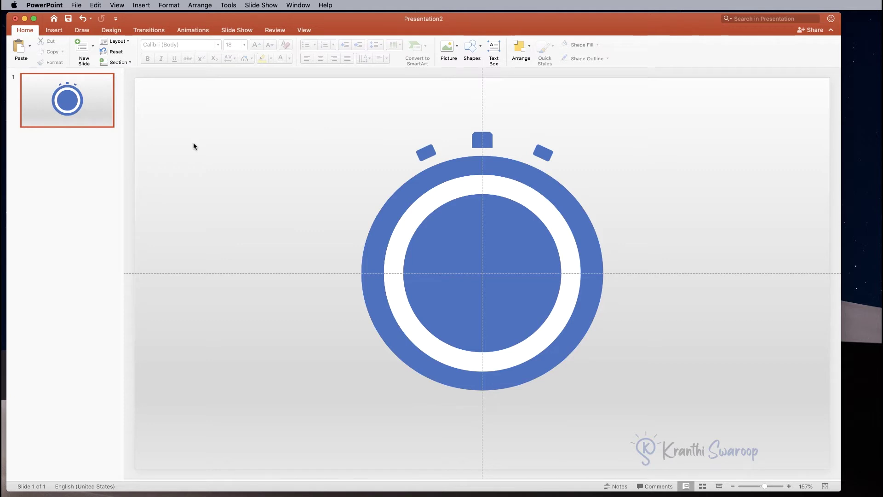
Step: Add a text box containing "5" to the left of the stopwatch
click(494, 47)
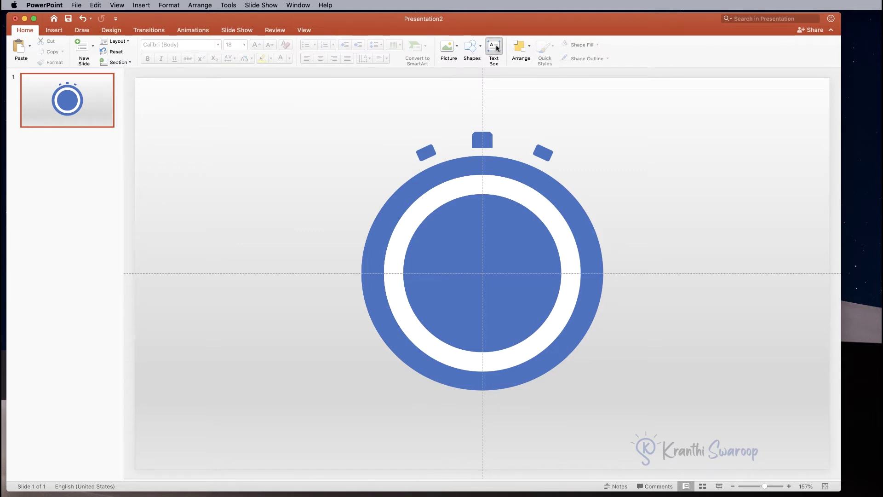
click(205, 175)
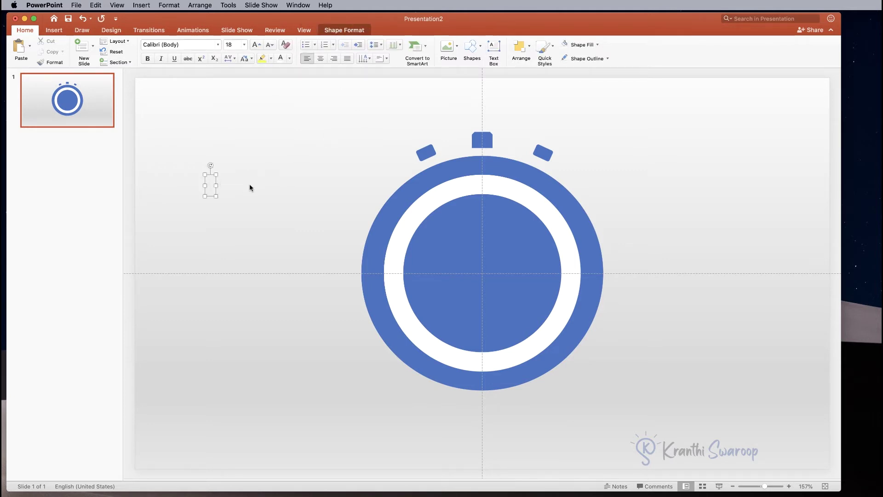
text(5)
Step: Format the 5 as Arial, bold, size 130, in white
double_click(214, 185)
click(217, 45)
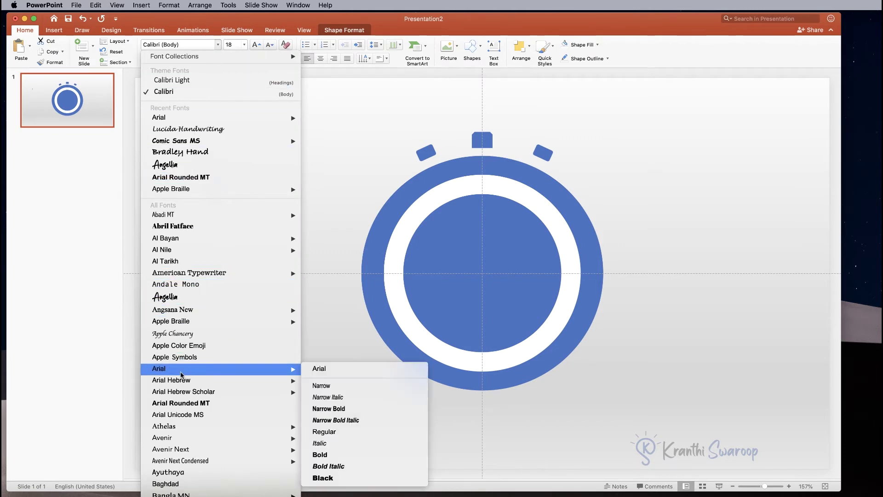
click(181, 370)
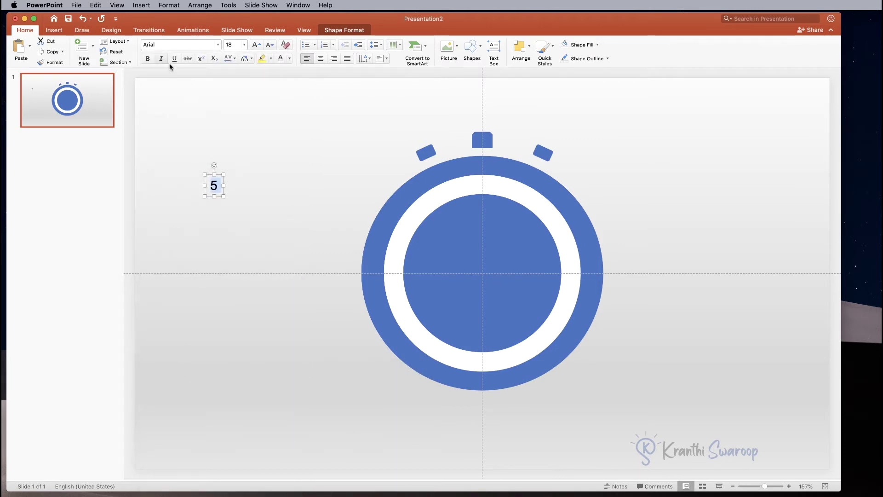
click(149, 59)
text(130)
key(Return)
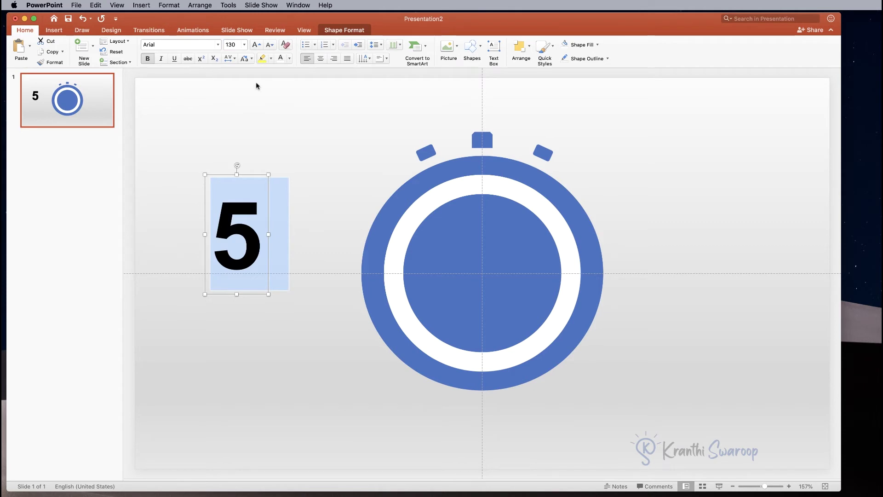
click(290, 58)
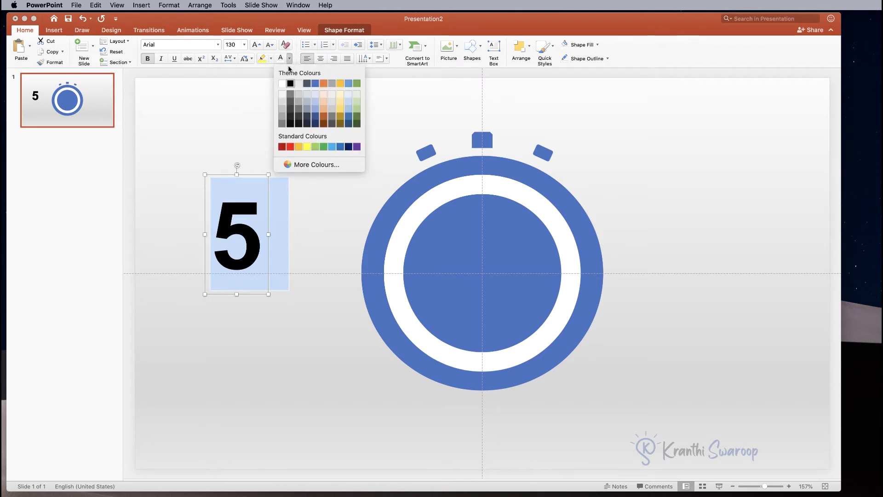
click(283, 83)
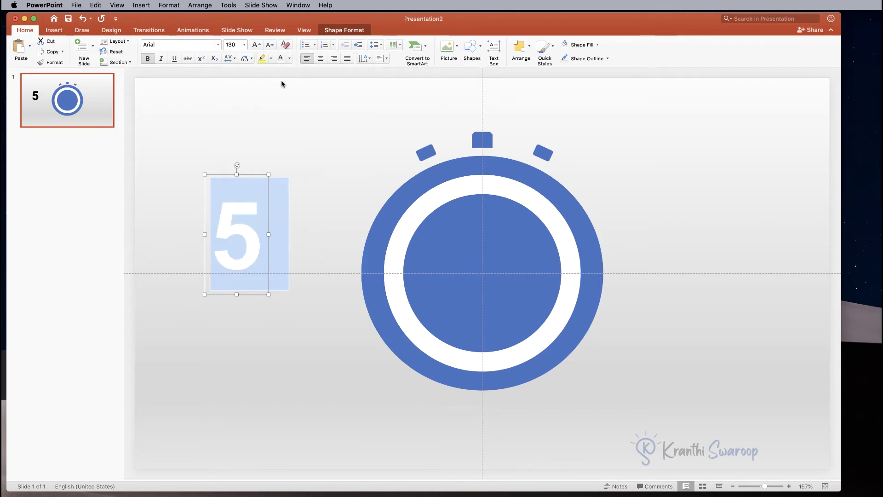
click(288, 149)
Step: Raise the white 5, then paste a copy straight below it and change it to 4
drag(235, 229, 235, 160)
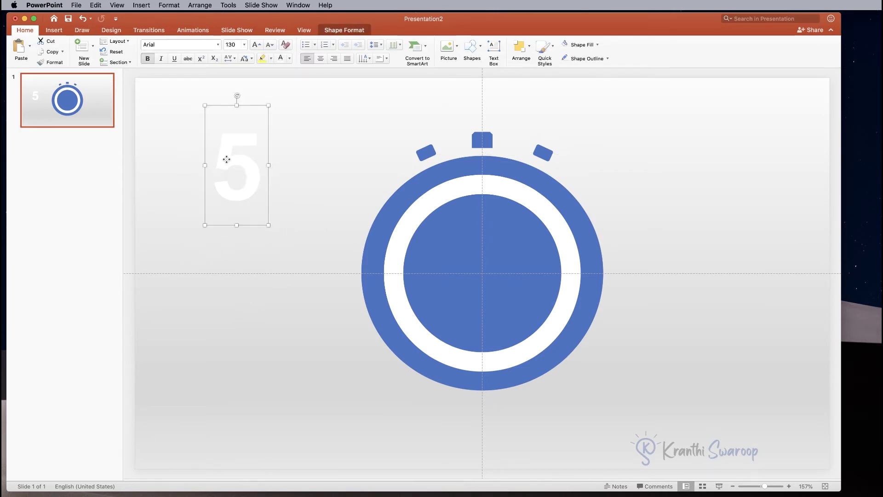
click(305, 156)
click(242, 158)
key(super+v)
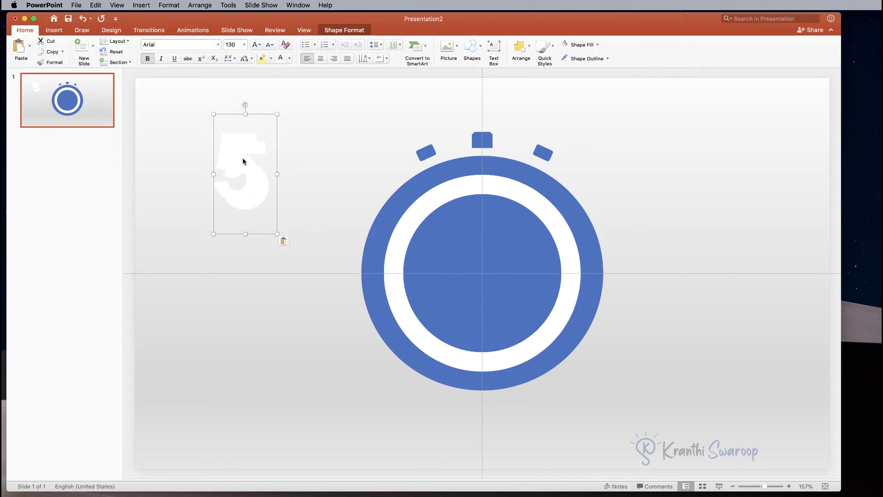
drag(255, 168, 255, 327)
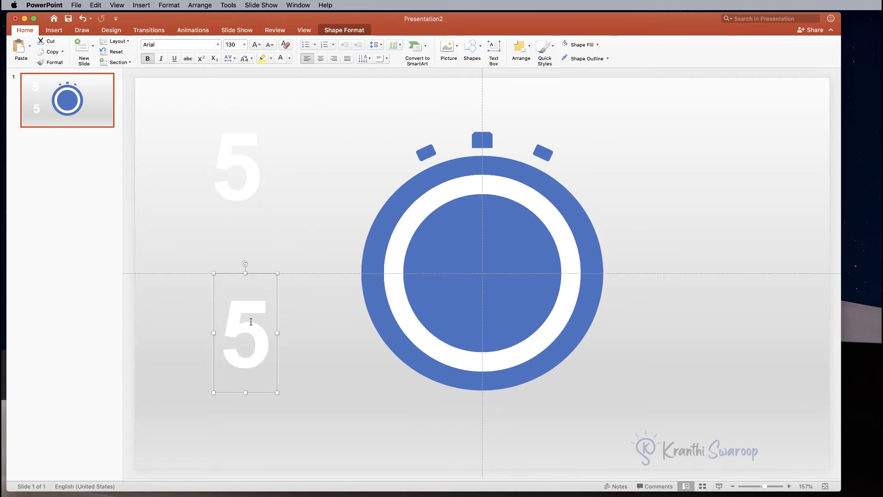
double_click(259, 322)
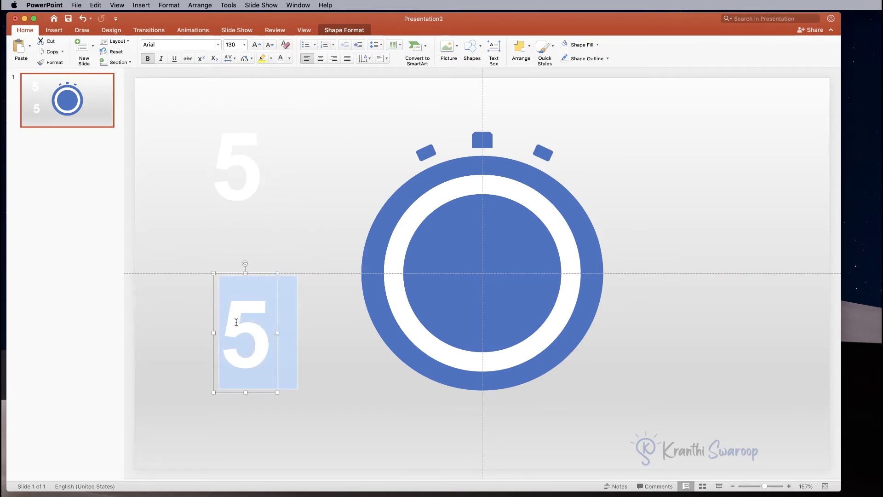
text(4)
Step: Duplicate the 4 beside itself and change the copy to 3
click(302, 338)
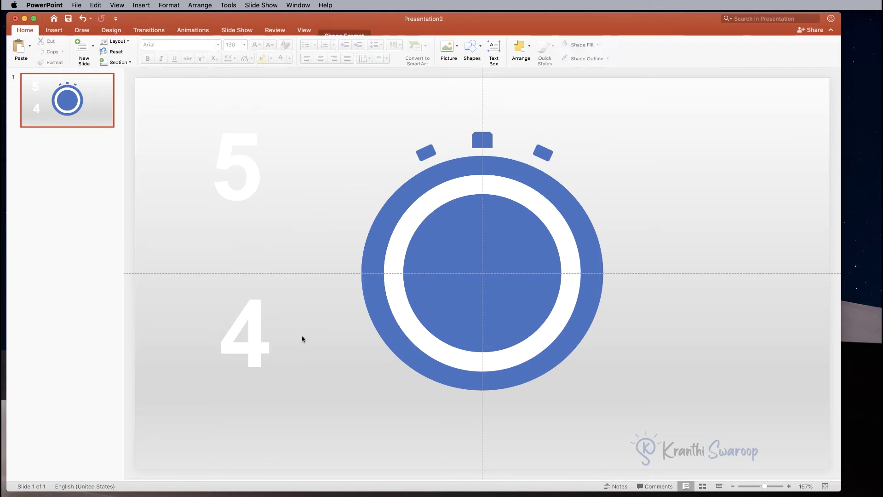
click(253, 335)
key(super+v)
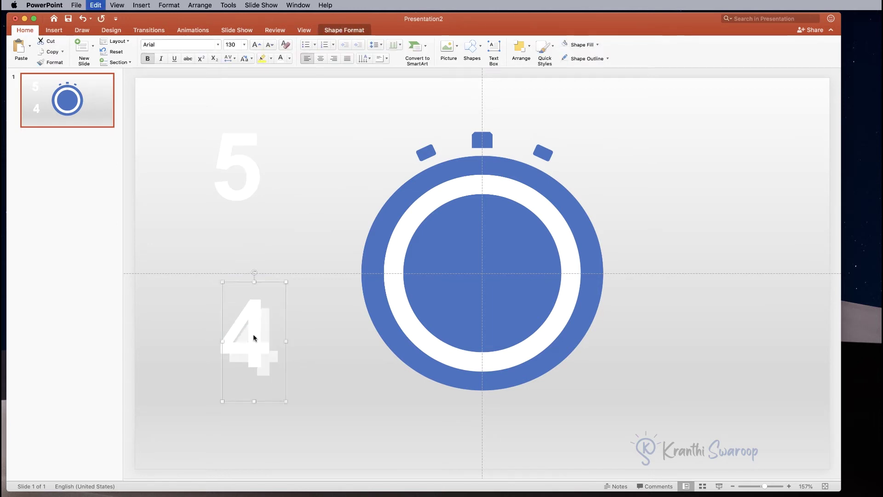
drag(258, 341, 326, 353)
double_click(308, 339)
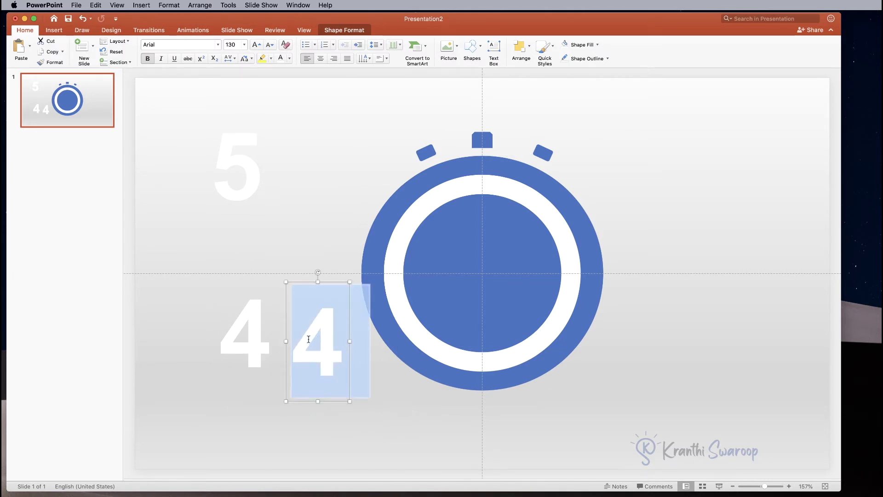
text(3)
Step: Copy the 3 to the stopwatch's lower right and change it to 2
click(320, 239)
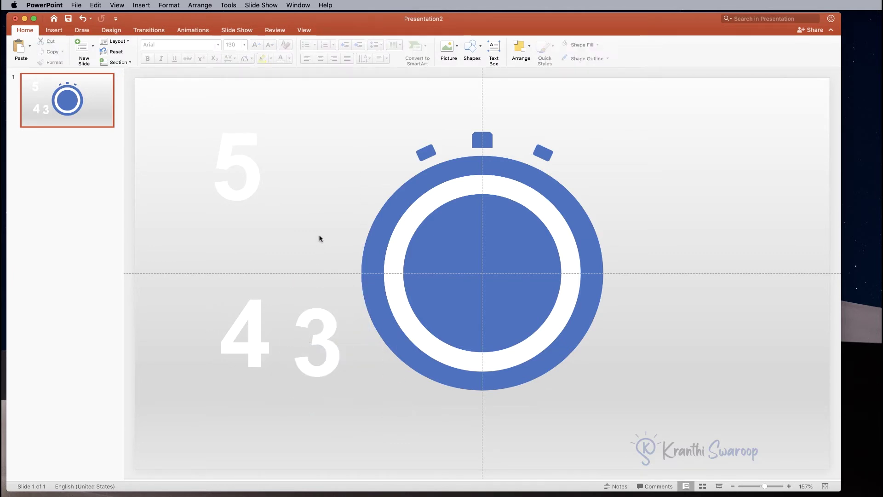
click(318, 319)
key(super+c)
key(super+v)
drag(320, 321, 701, 366)
click(704, 350)
double_click(686, 351)
text(2)
Step: Copy the 2 to the upper right of the slide and change it to 1
click(748, 354)
click(704, 350)
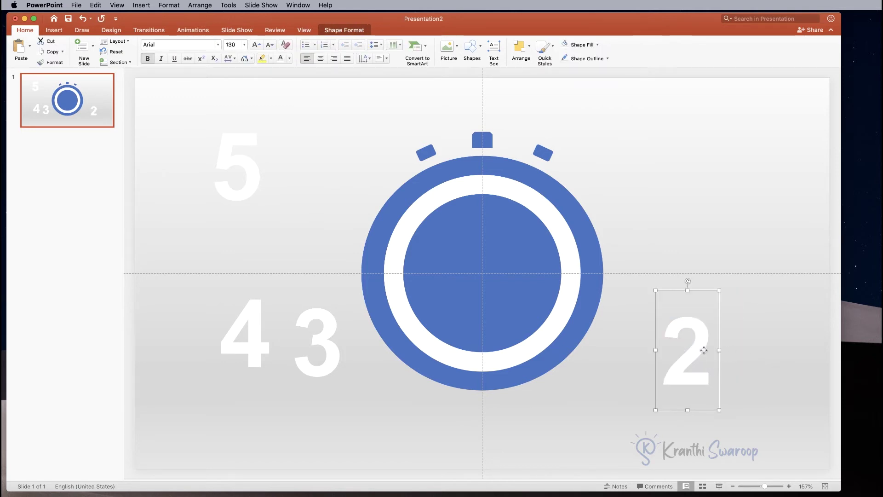
key(super+c)
key(super+v)
drag(689, 346, 696, 177)
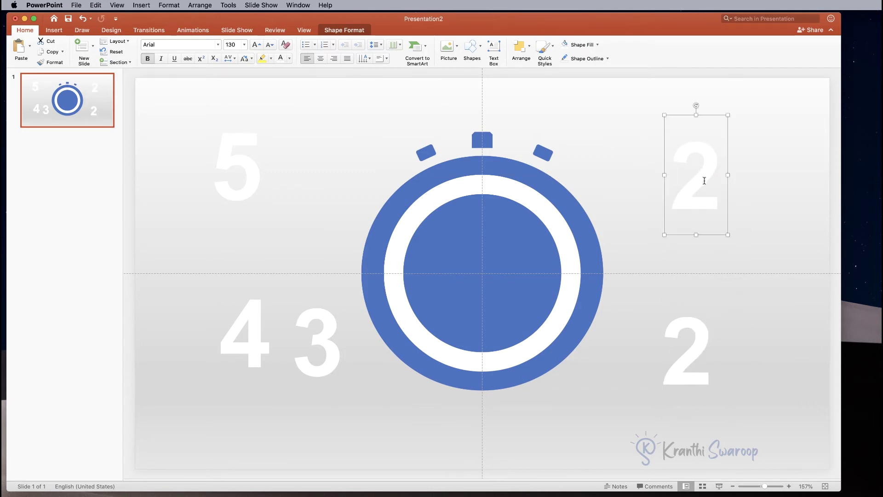
double_click(685, 183)
text(1)
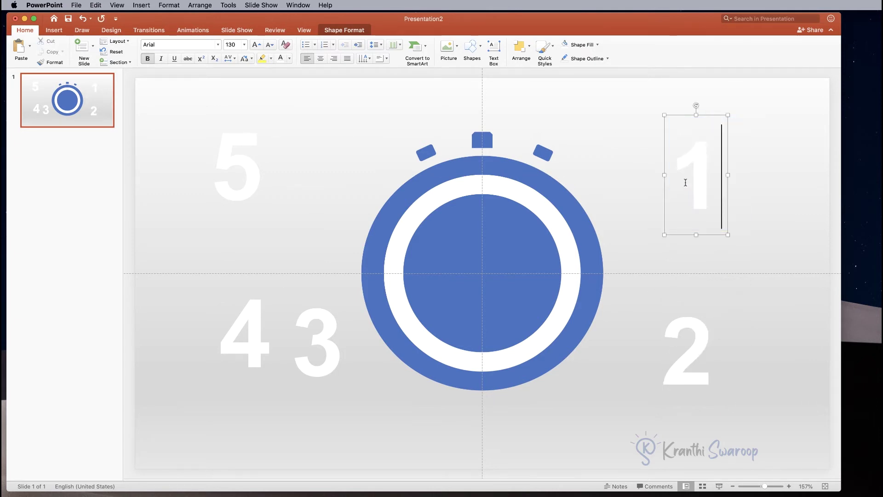
click(766, 183)
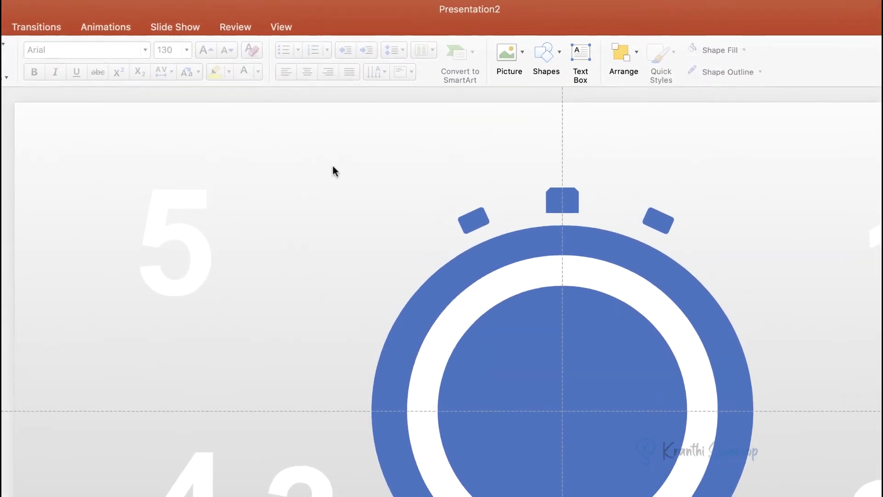
Step: Show the Animation Pane from the Animations tab and select the white ring shape
click(103, 27)
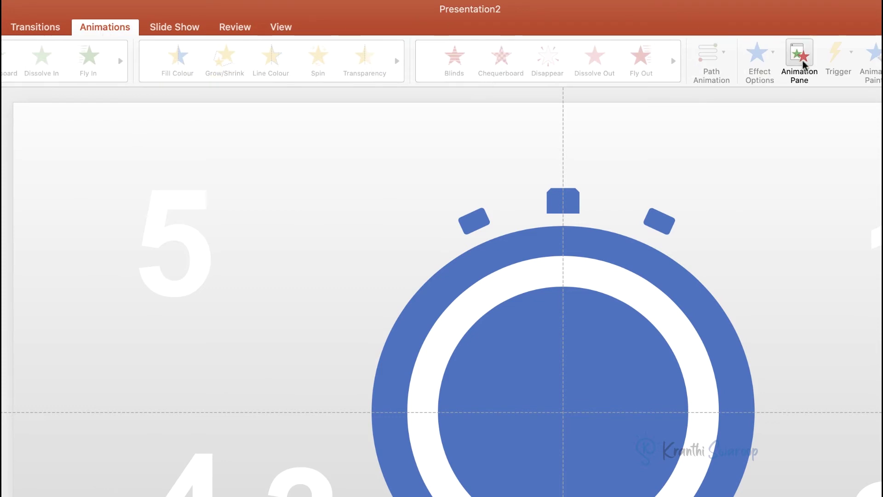
click(803, 64)
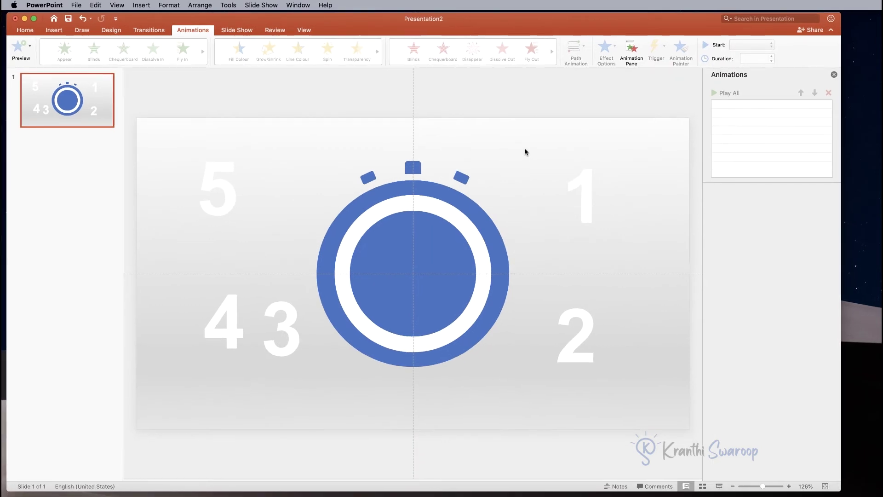
click(423, 203)
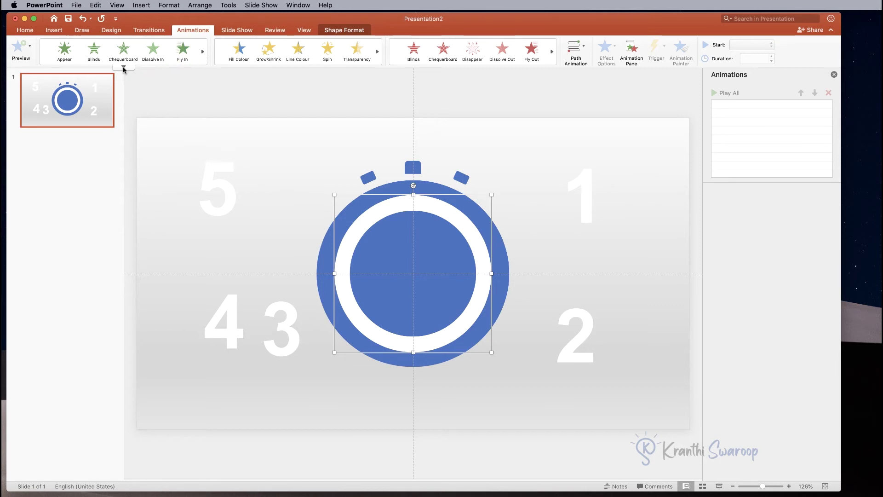
Step: Give the ring a Wheel entrance of 1 second, repeated 5 times, and preview it
click(123, 68)
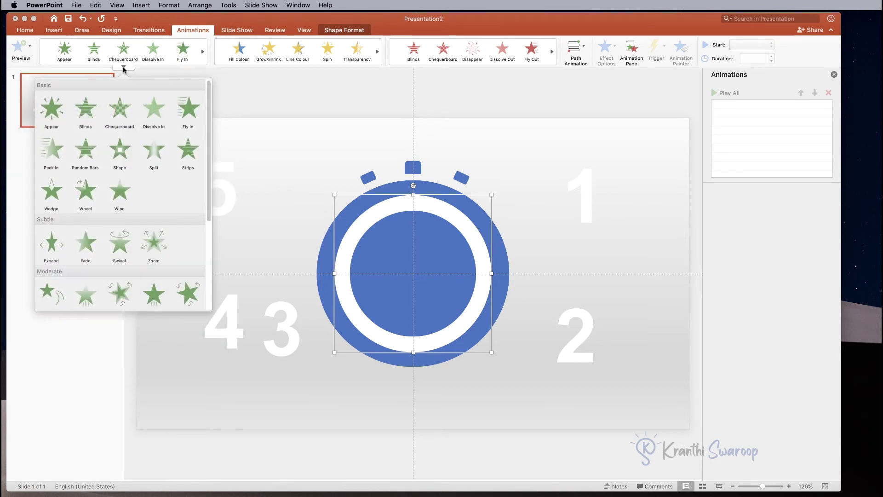
click(87, 192)
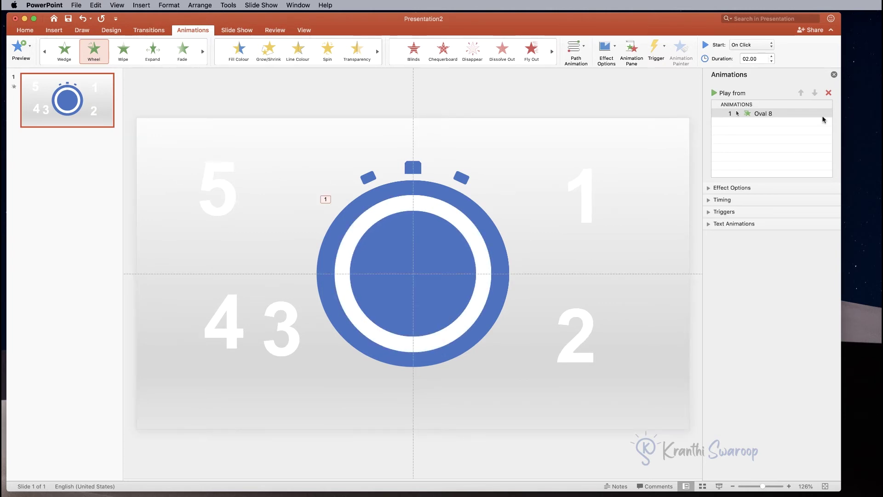
click(767, 116)
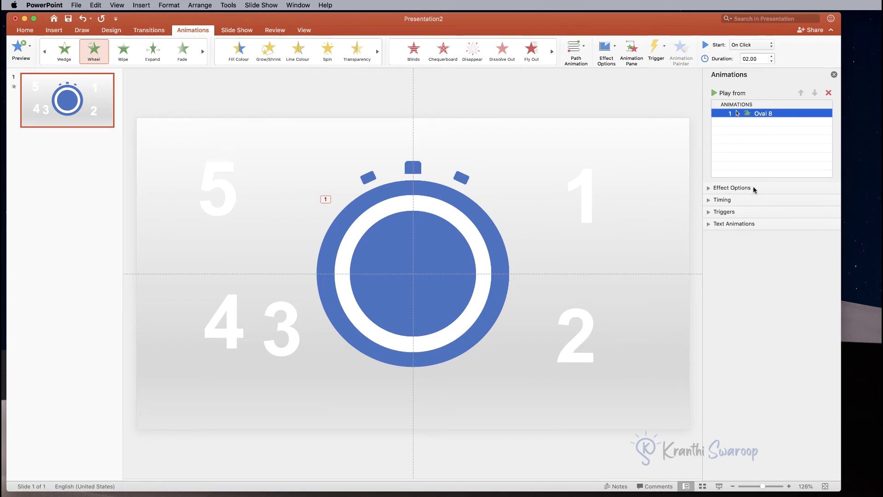
click(751, 201)
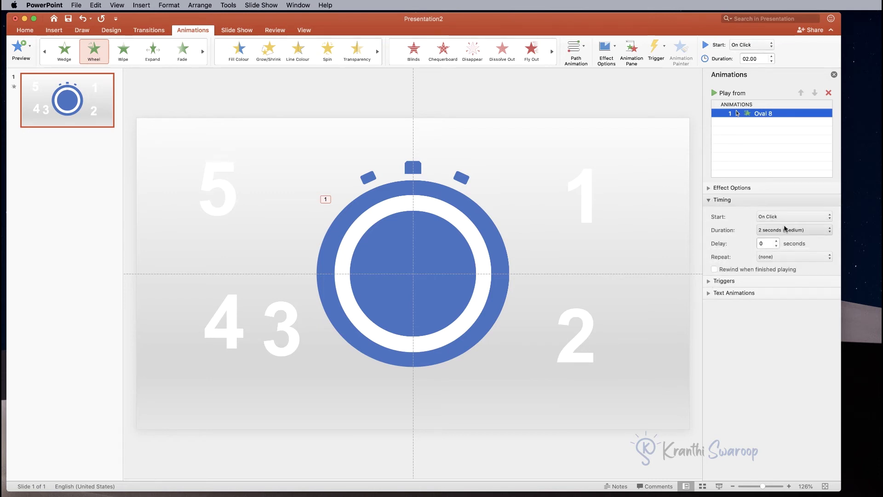
click(786, 230)
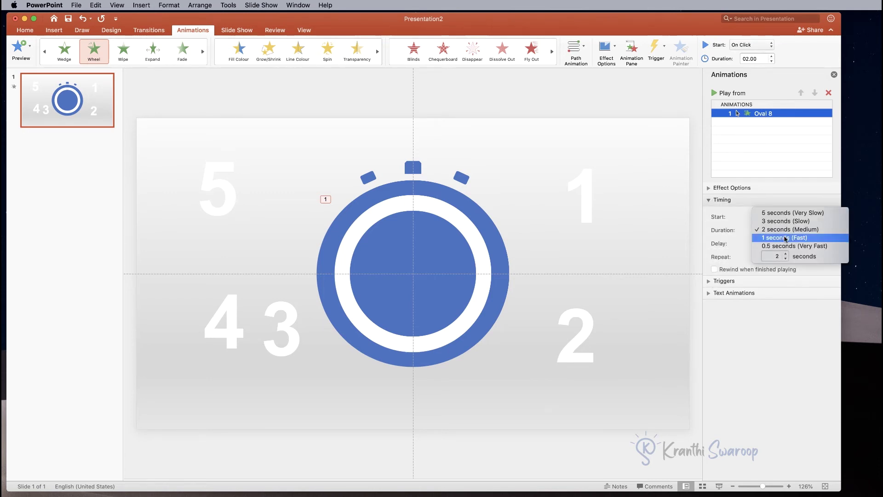
click(785, 237)
click(779, 257)
click(777, 290)
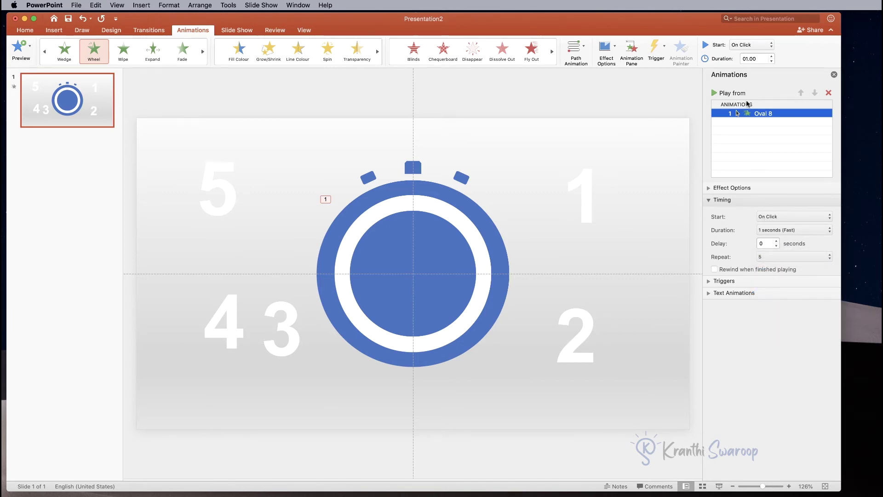
click(714, 93)
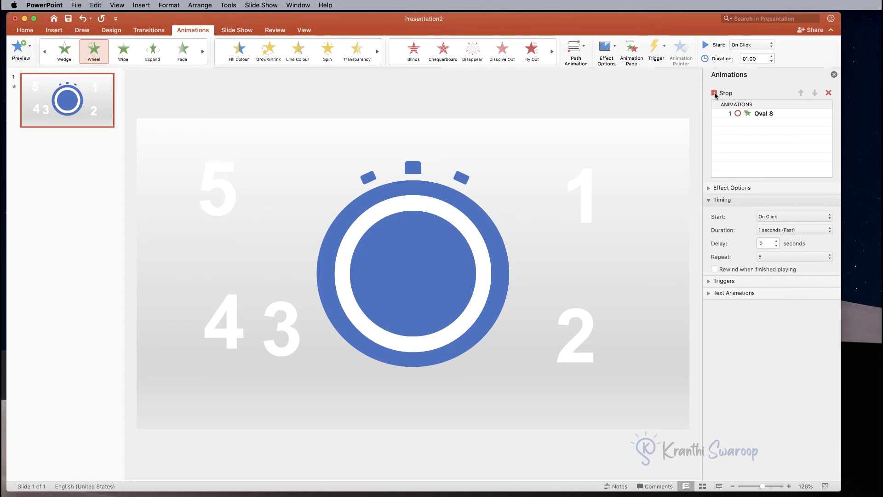
click(715, 93)
click(551, 150)
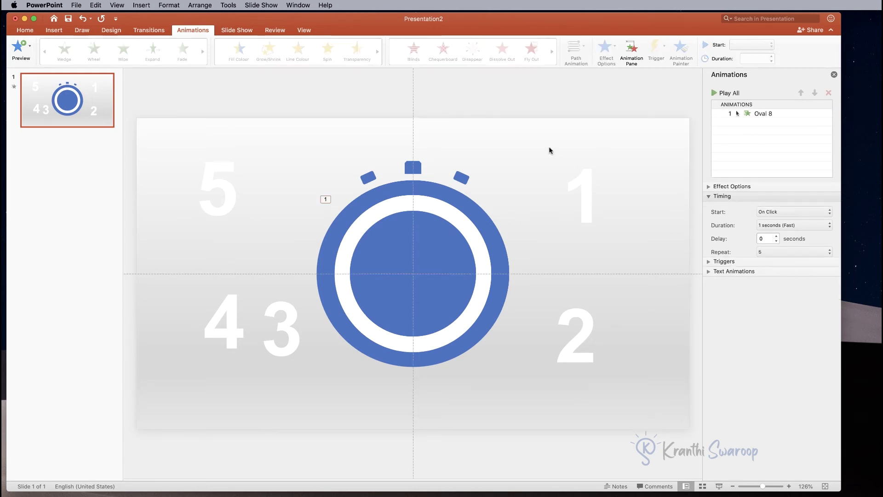
Step: Give the 5 an Appear entrance that starts With Previous
click(214, 170)
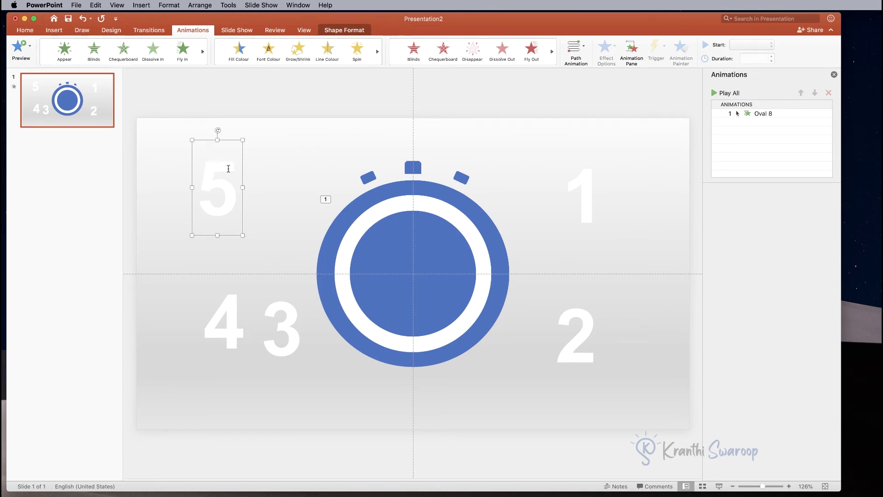
click(65, 52)
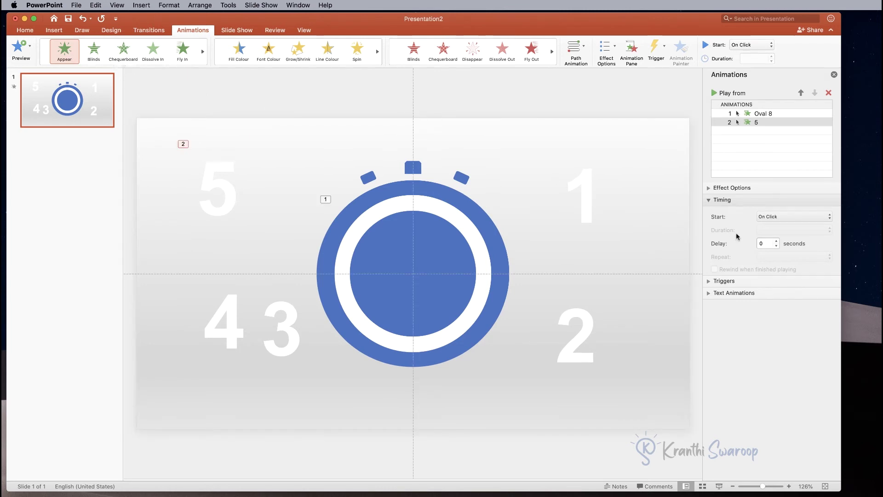
click(784, 216)
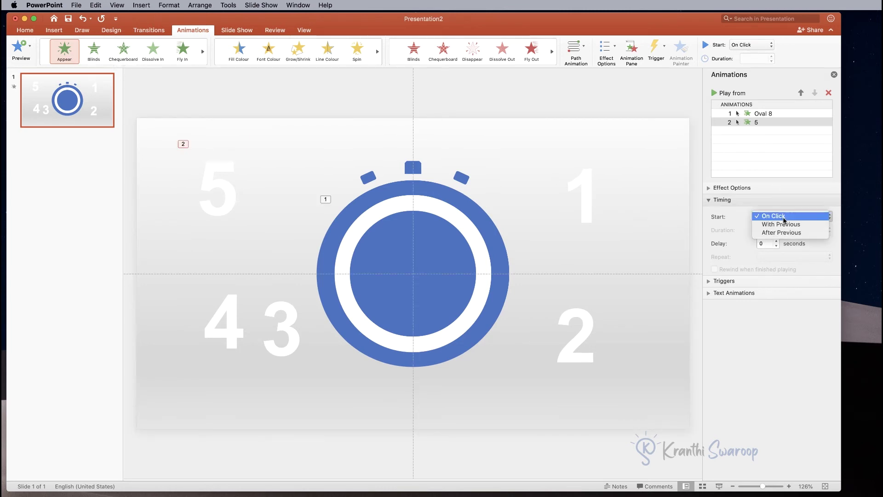
click(784, 224)
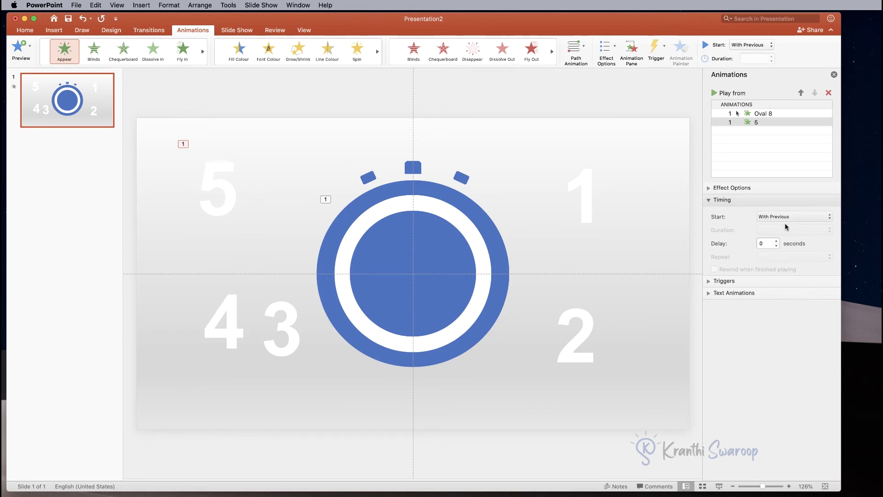
click(764, 243)
click(650, 209)
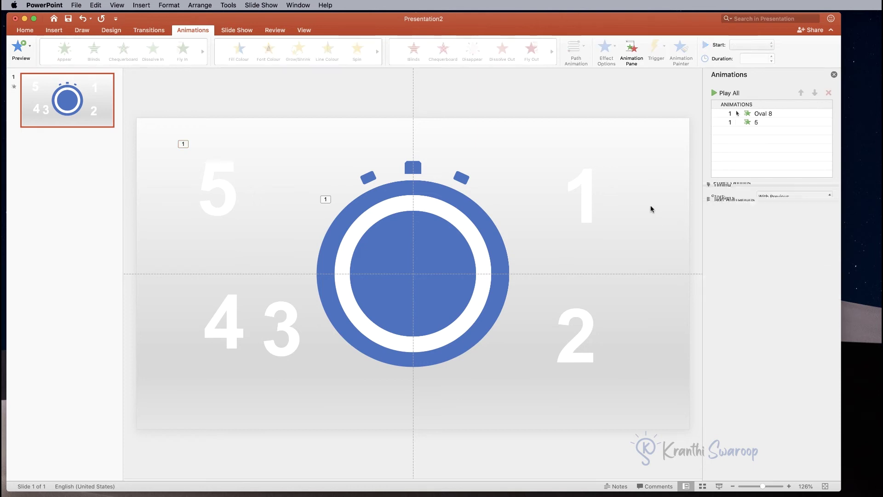
Step: Add a Disappear exit to the 5, starting With Previous after a 1-second delay
click(231, 172)
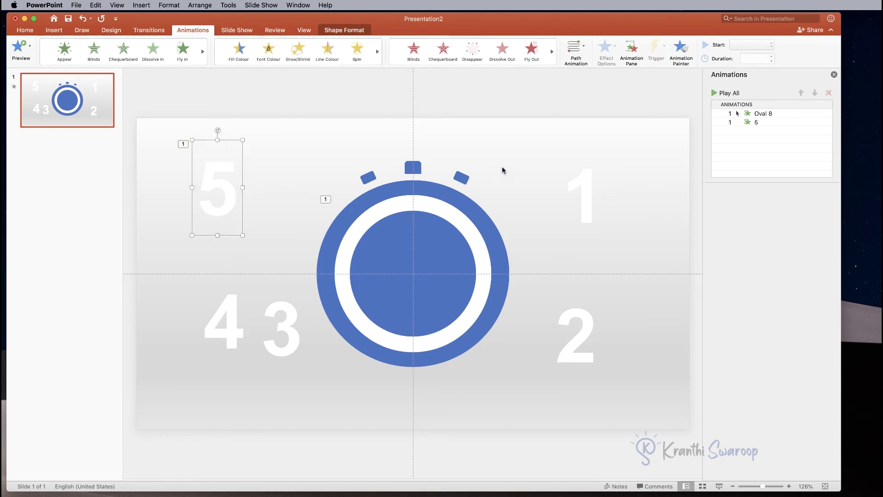
click(473, 52)
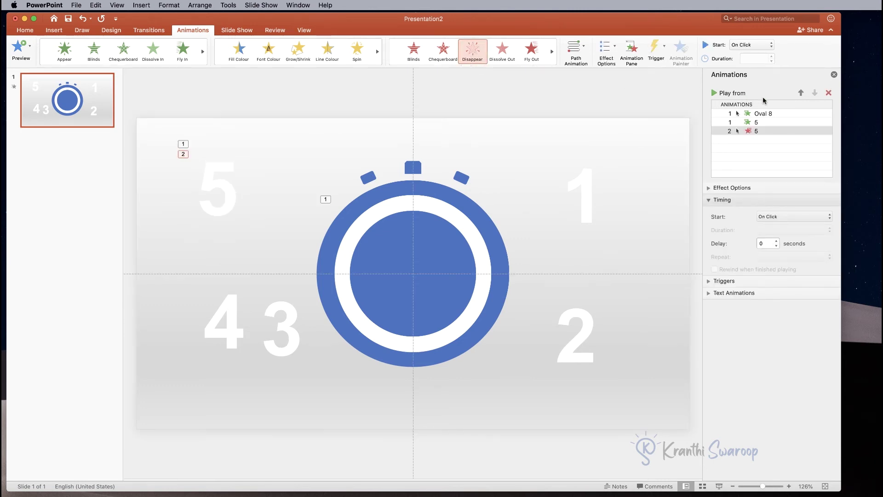
click(782, 216)
click(784, 226)
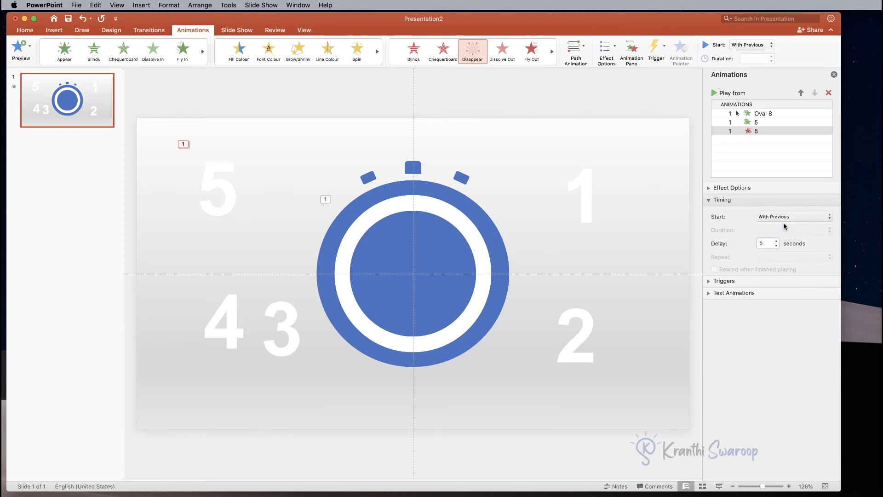
click(759, 243)
text(1)
click(675, 234)
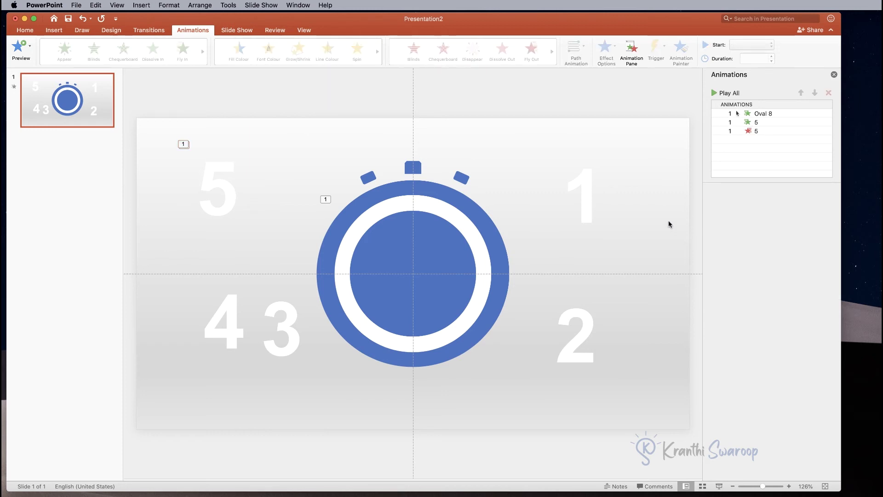
Step: Give the 4 an Appear entrance, With Previous after a 1-second delay
click(233, 309)
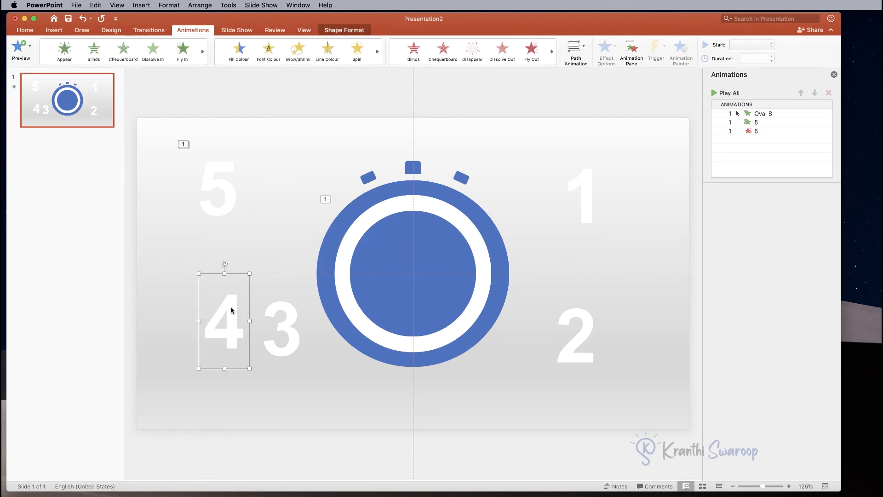
click(64, 49)
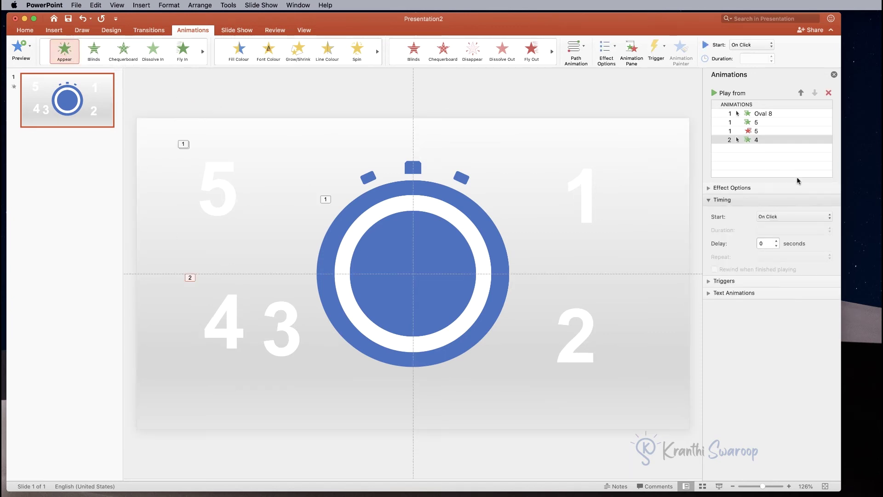
click(791, 216)
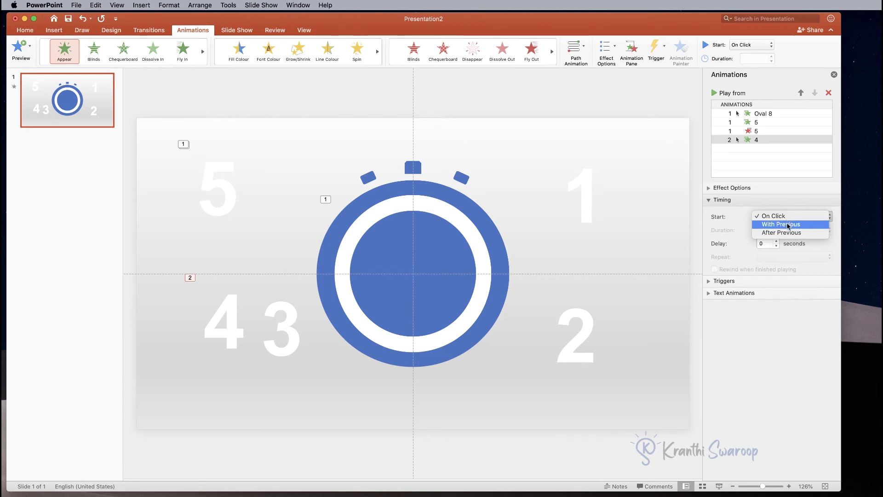
click(788, 225)
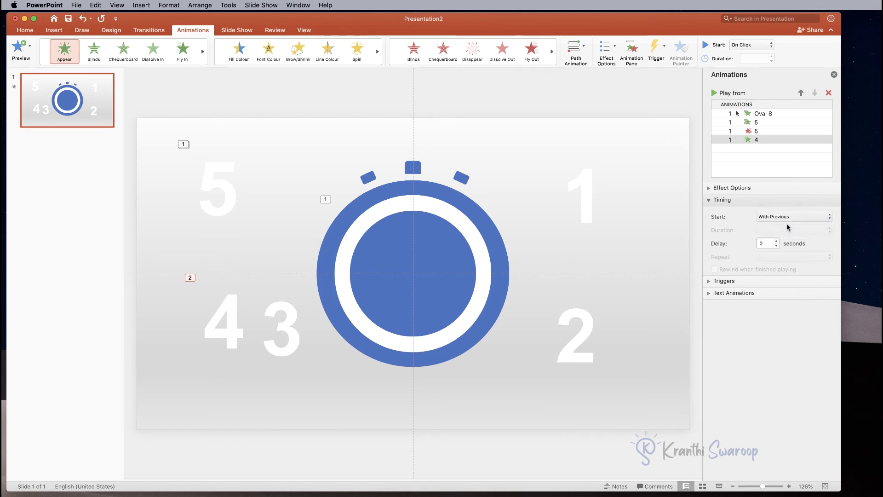
double_click(767, 241)
text(1)
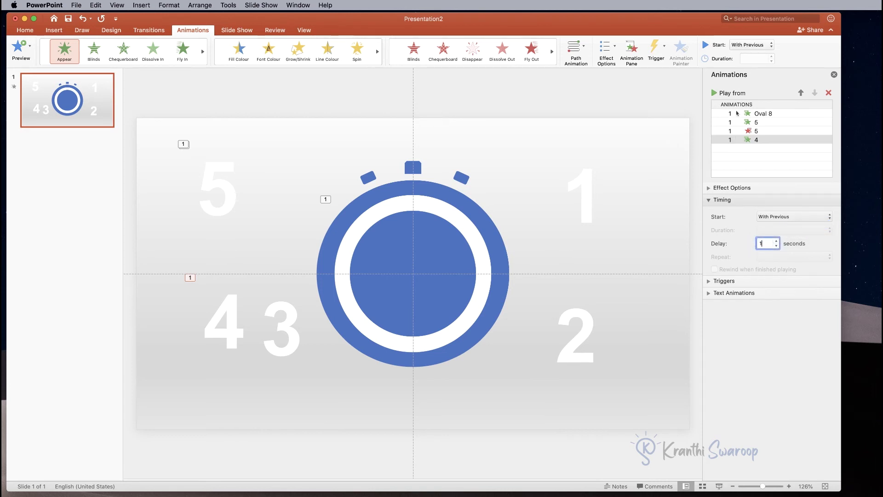
click(658, 237)
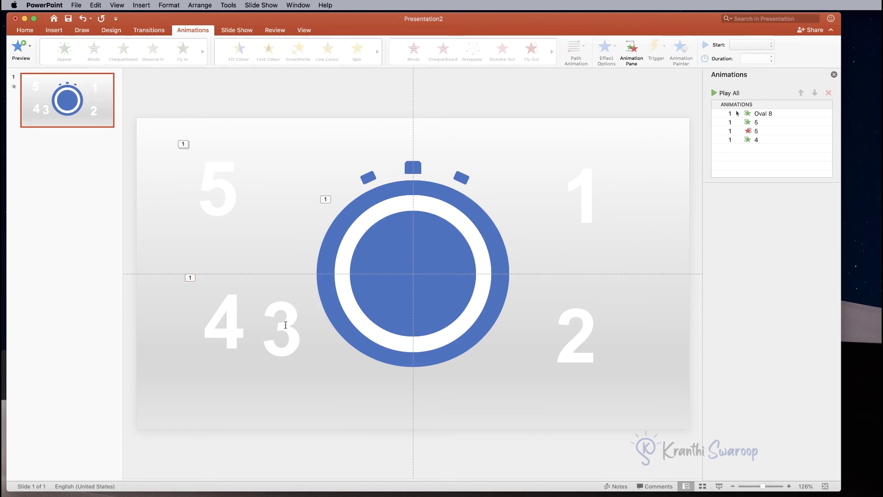
Step: Add a Disappear exit to the 4, With Previous after a 2-second delay
click(225, 304)
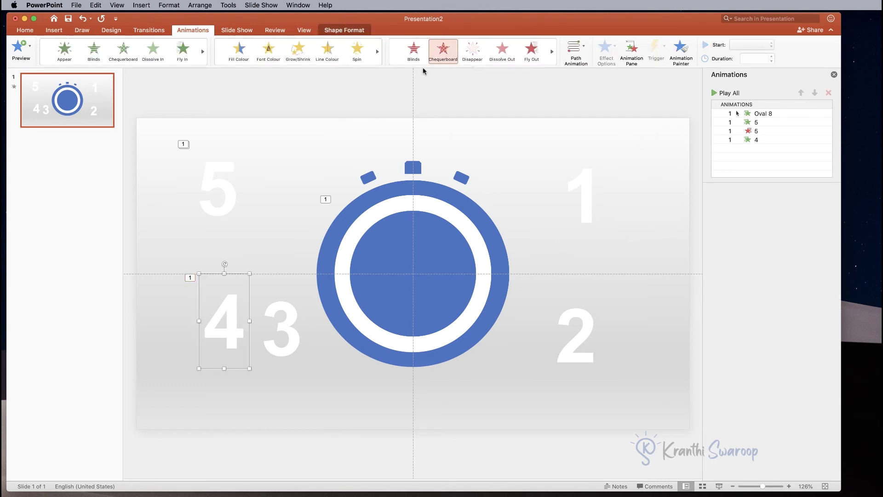
click(474, 57)
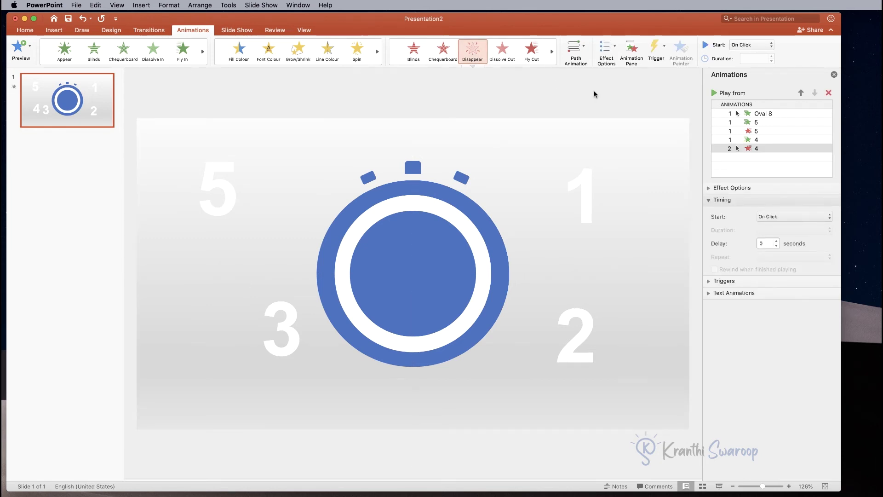
click(782, 216)
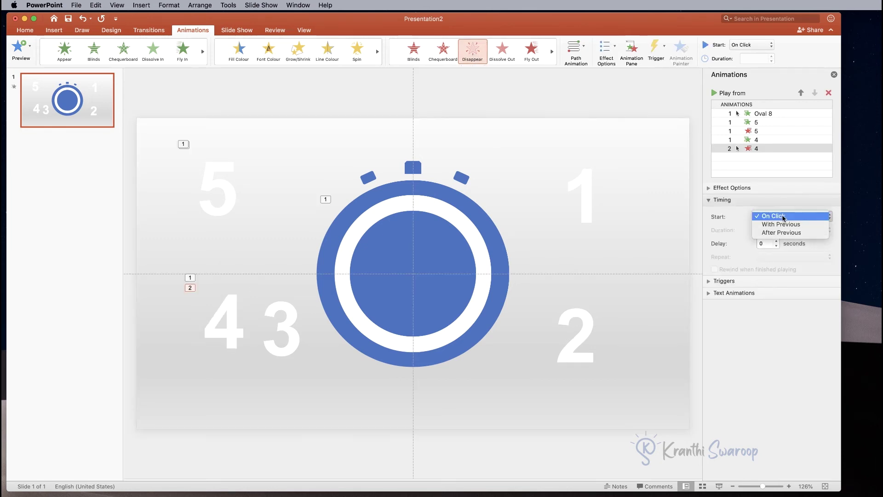
click(783, 224)
click(767, 244)
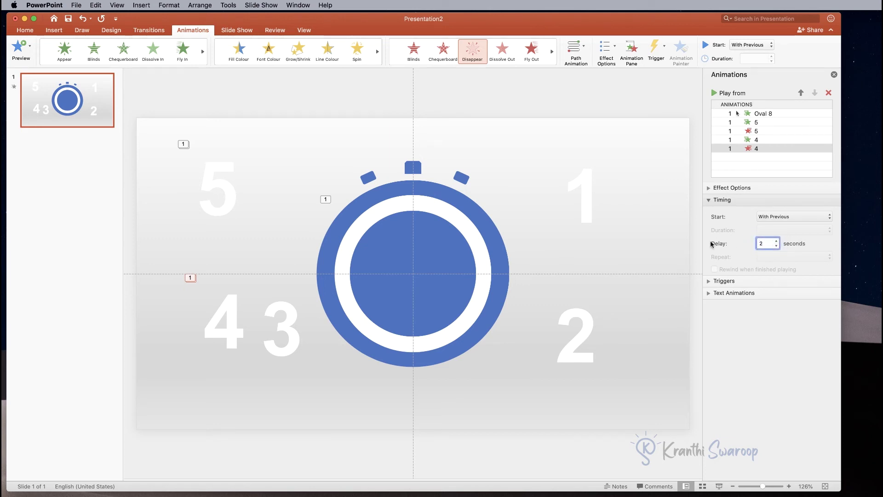
click(665, 242)
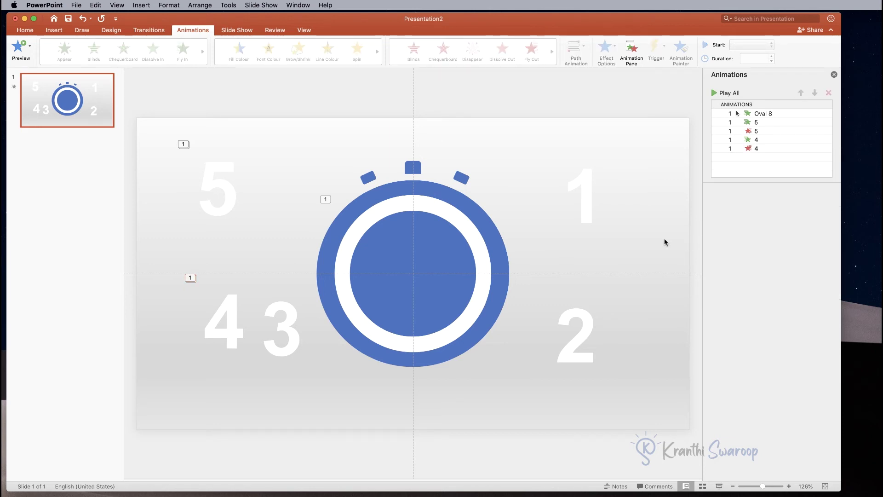
Step: Give the 3 an Appear entrance, With Previous after a 2-second delay
click(287, 306)
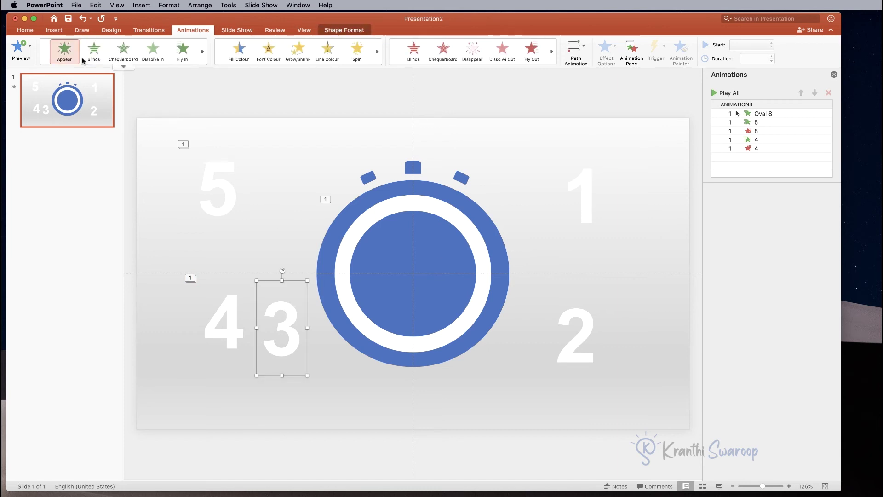
click(65, 52)
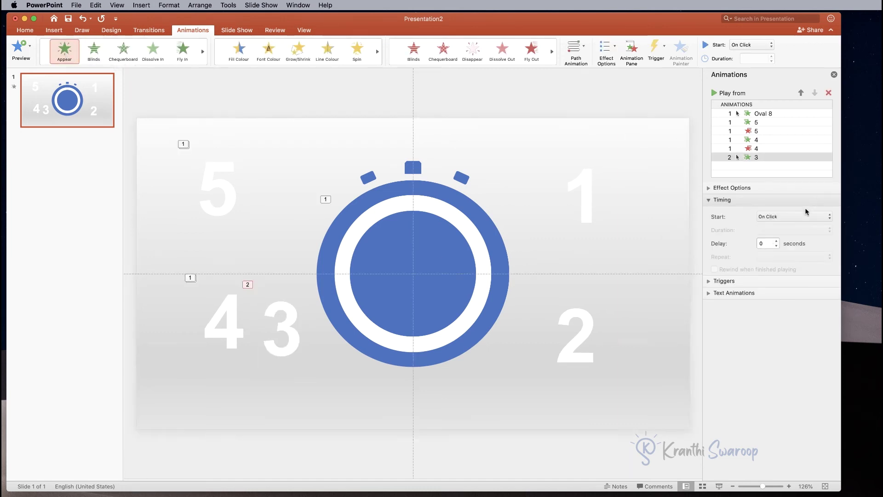
click(791, 216)
click(794, 225)
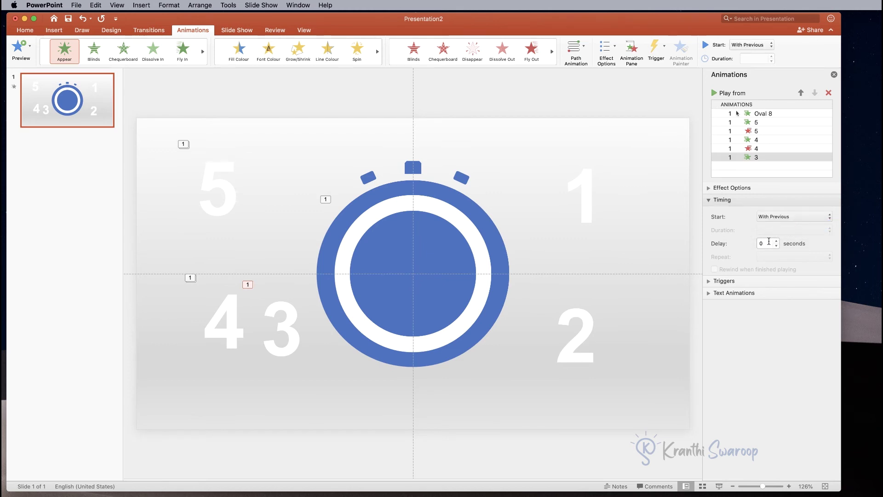
drag(767, 243, 757, 244)
click(675, 231)
click(763, 148)
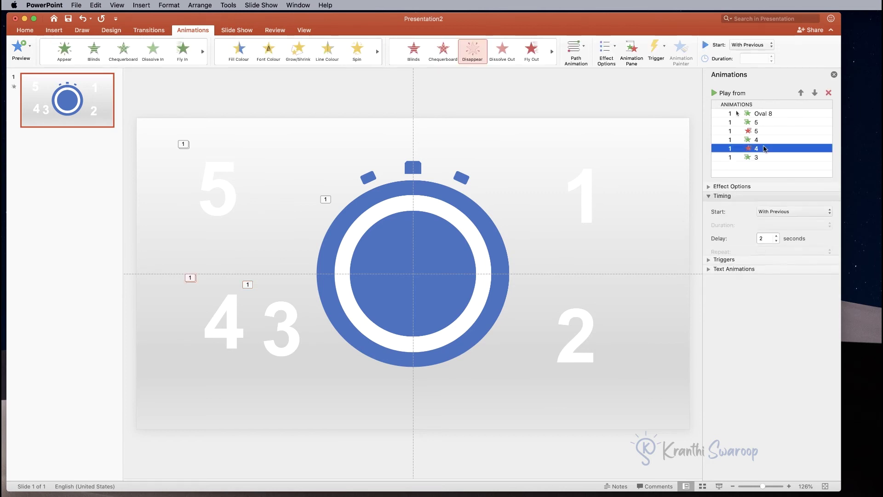
click(761, 157)
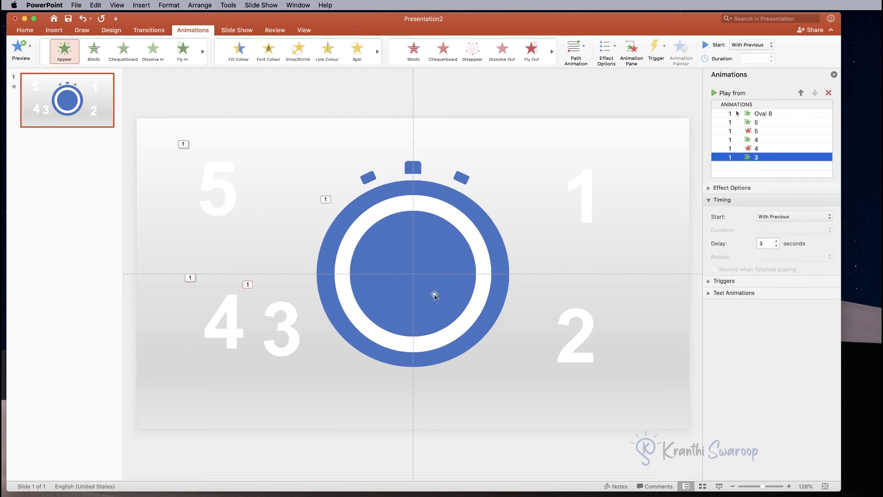
double_click(761, 244)
text(2)
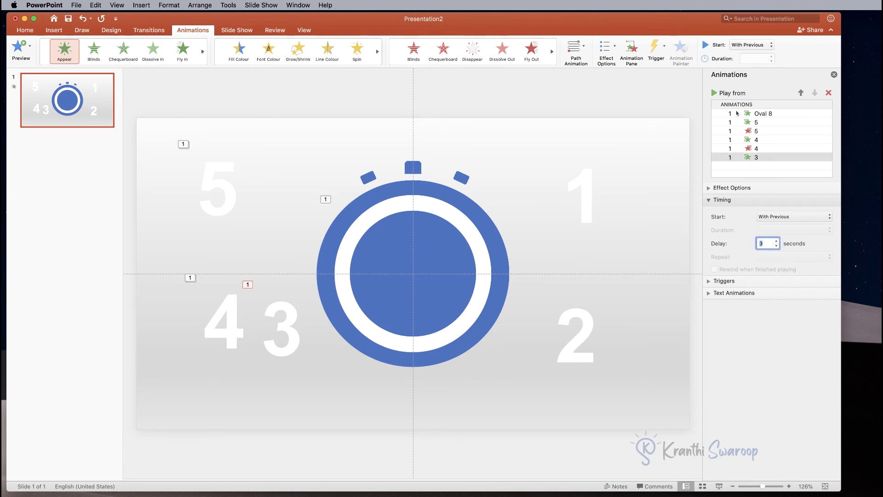
click(667, 236)
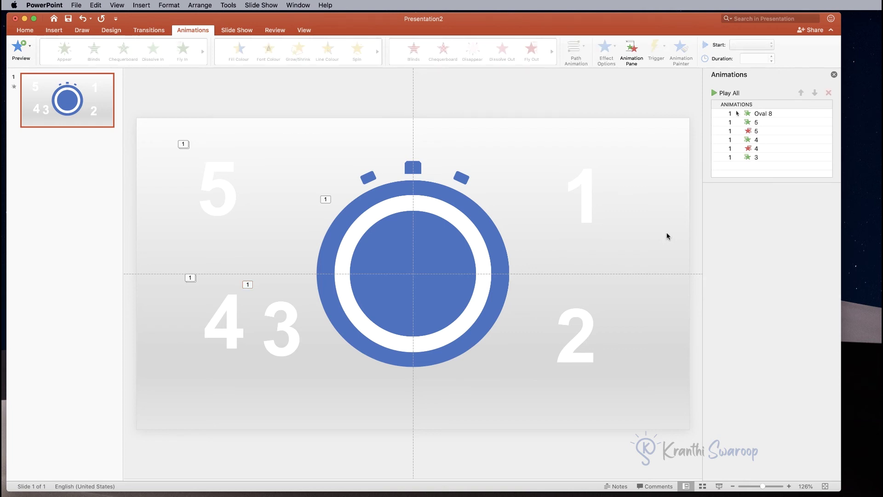
Step: Add a Disappear exit to the 3, With Previous after a 3-second delay
click(290, 310)
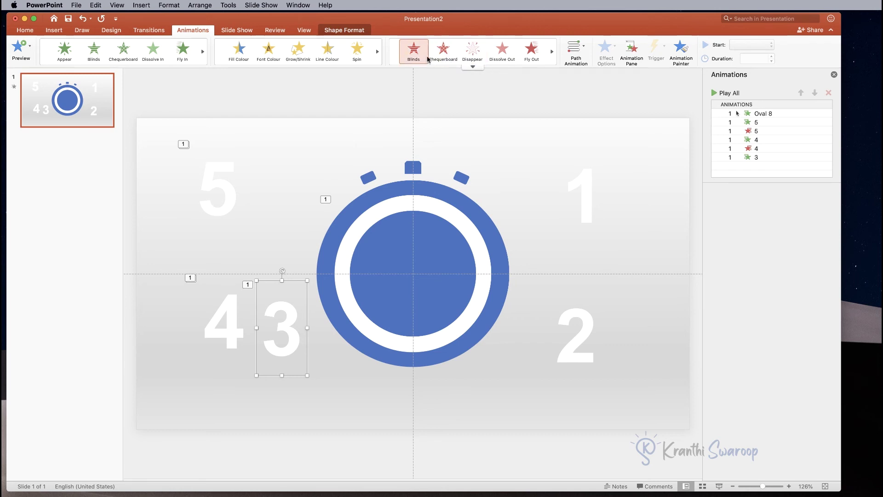
click(474, 56)
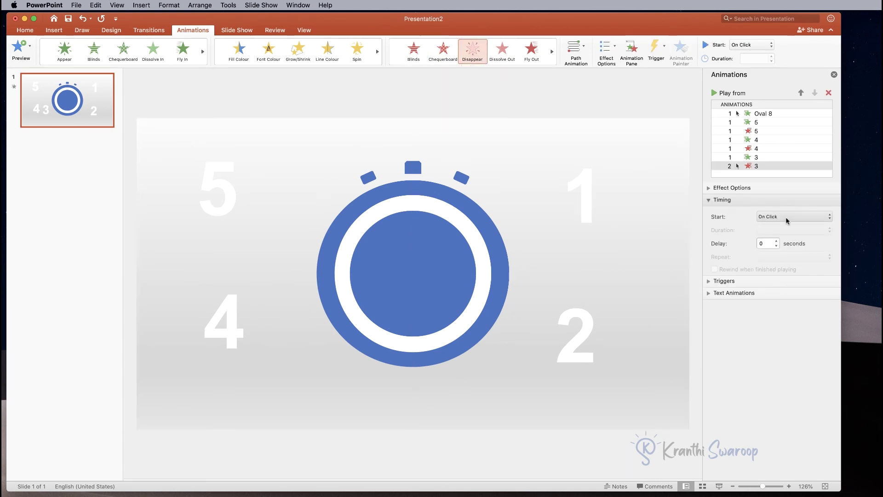
click(785, 217)
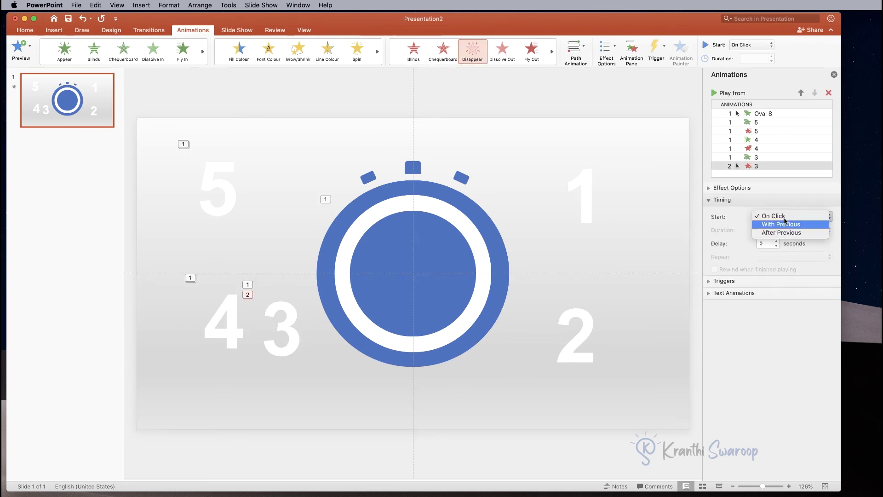
click(784, 224)
double_click(767, 243)
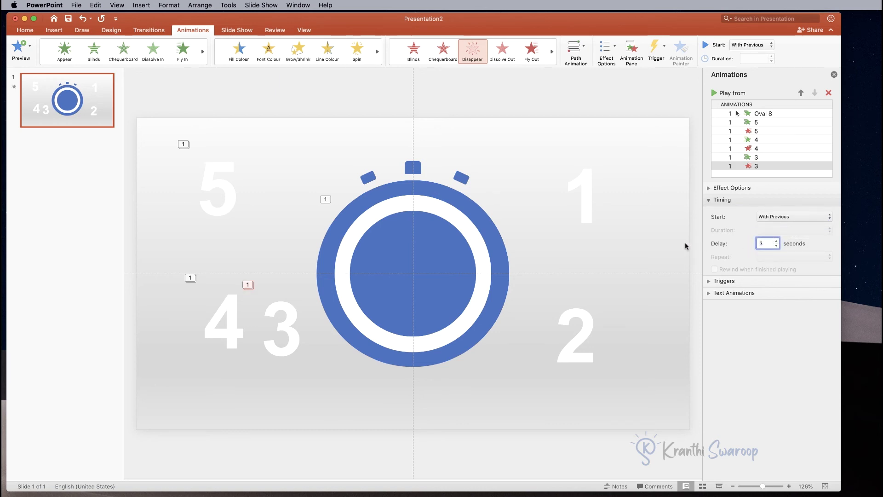
click(650, 250)
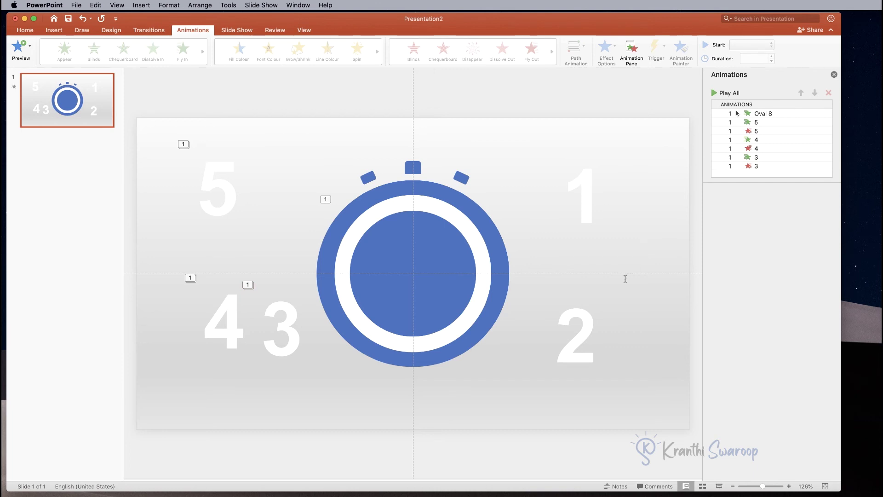
click(587, 323)
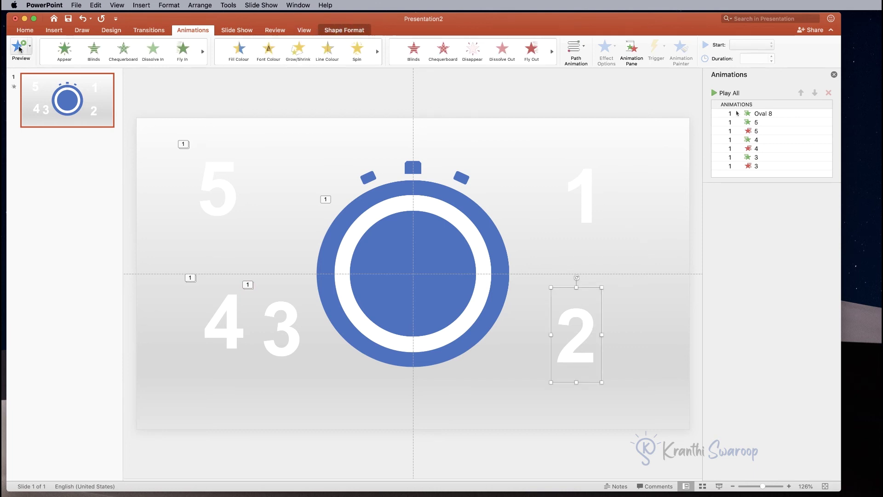
Step: Give the 2 an Appear entrance starting With Previous, with delay 4 typed in
click(65, 52)
click(780, 216)
click(781, 224)
click(756, 244)
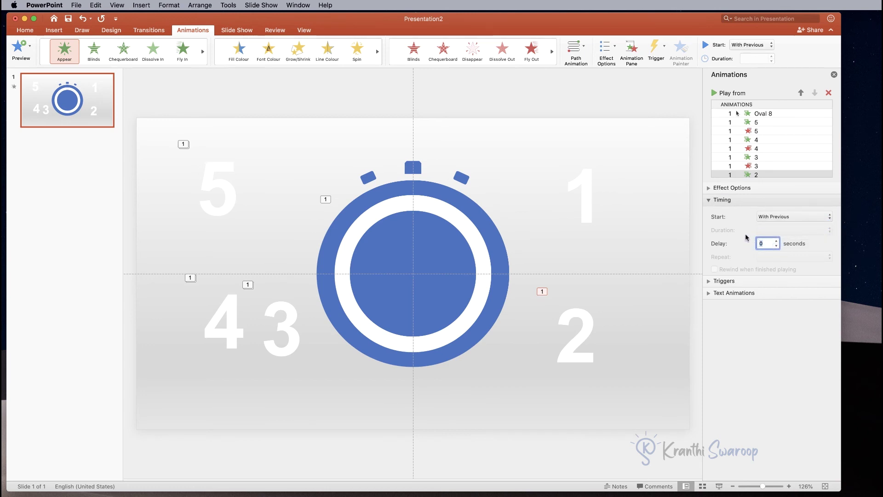
text(4)
click(676, 261)
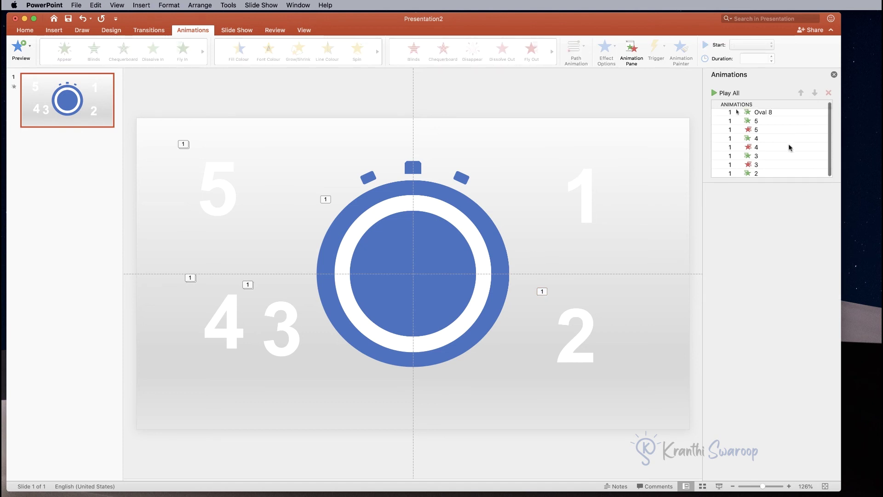
click(774, 165)
click(767, 174)
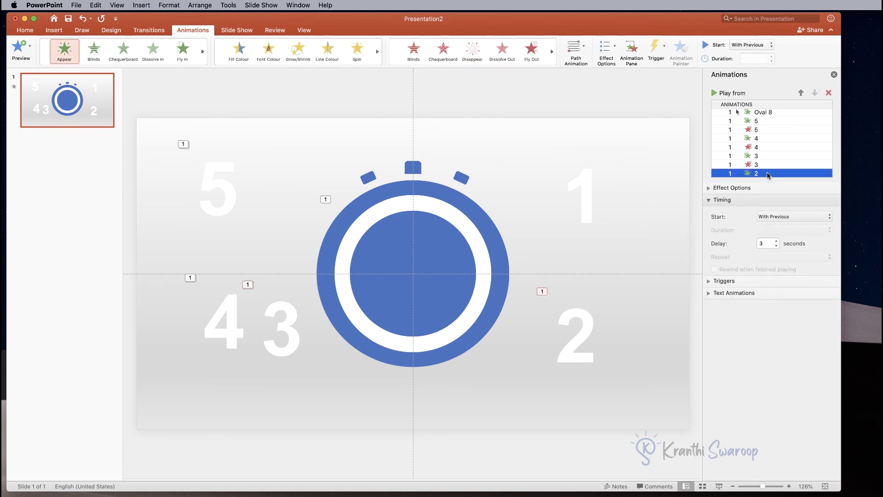
click(674, 219)
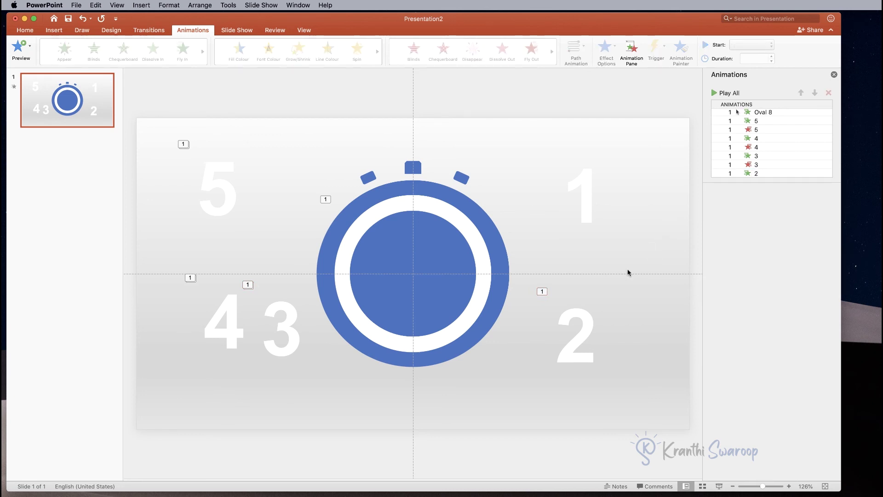
Step: Add a Disappear exit to the 2, With Previous after a 4-second delay
click(587, 312)
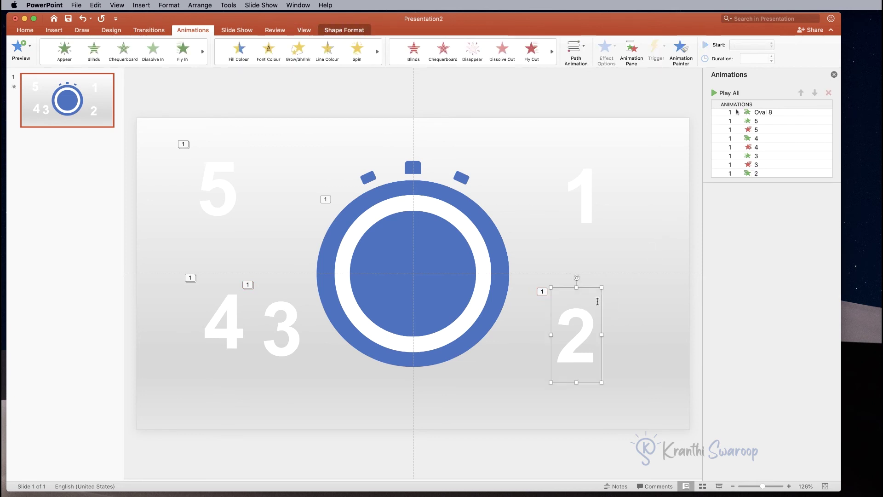
click(473, 57)
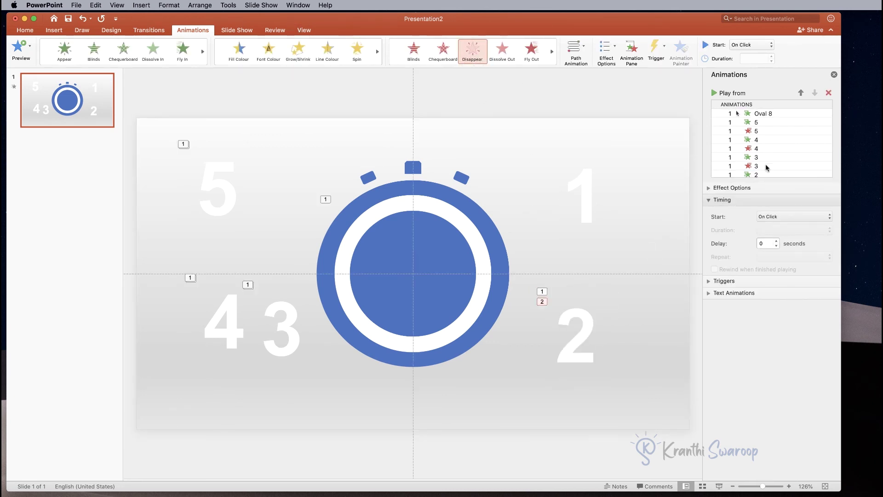
click(792, 217)
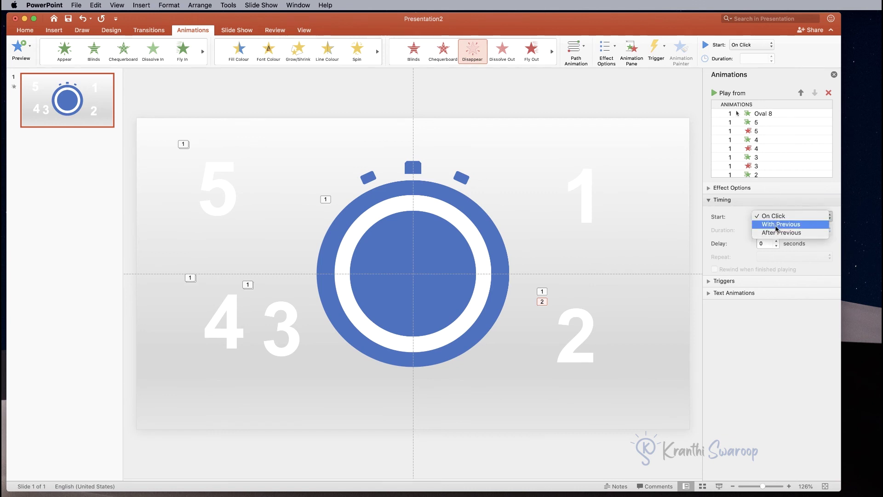
click(792, 224)
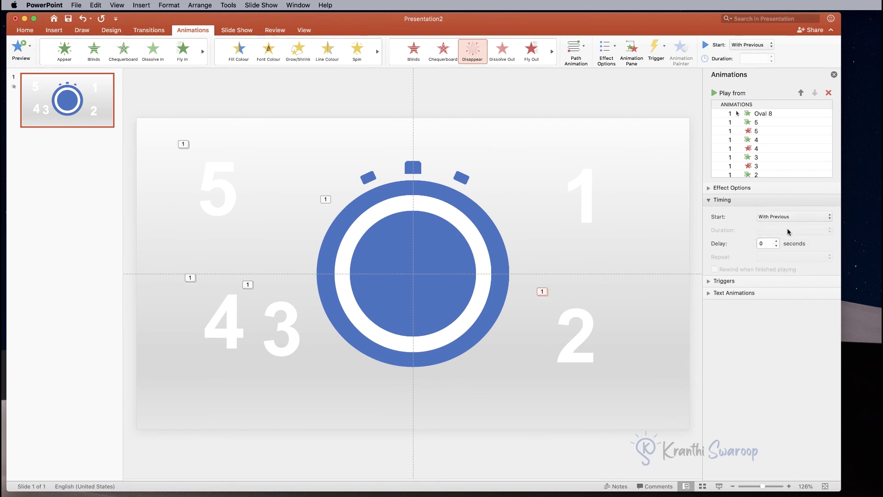
key(Tab)
text(4)
click(660, 316)
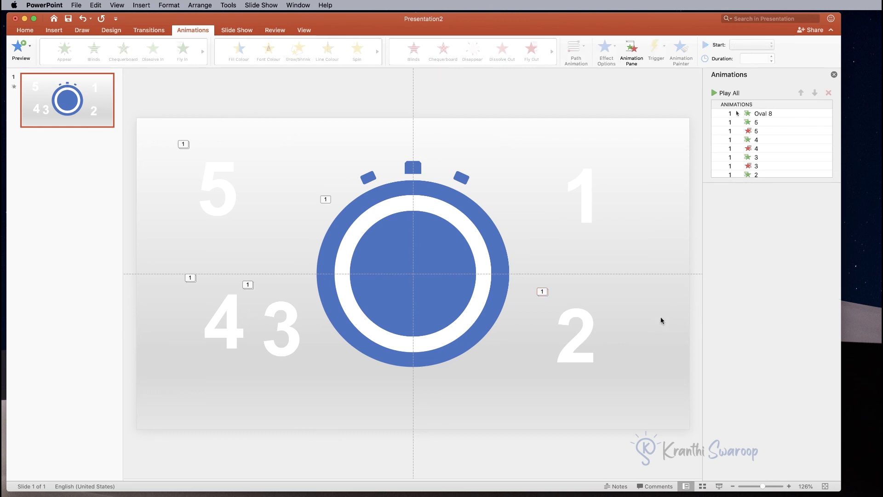
click(586, 195)
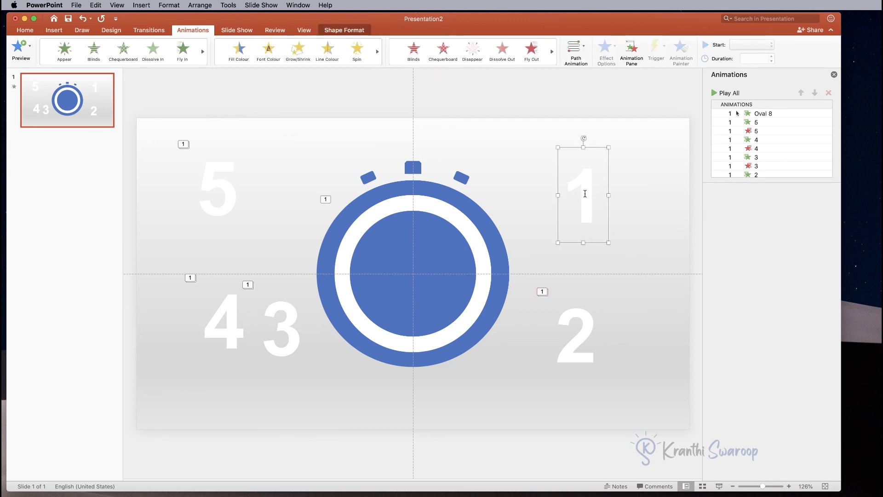
Step: Give the 1 an Appear entrance starting With Previous, delayed 4 seconds
click(65, 49)
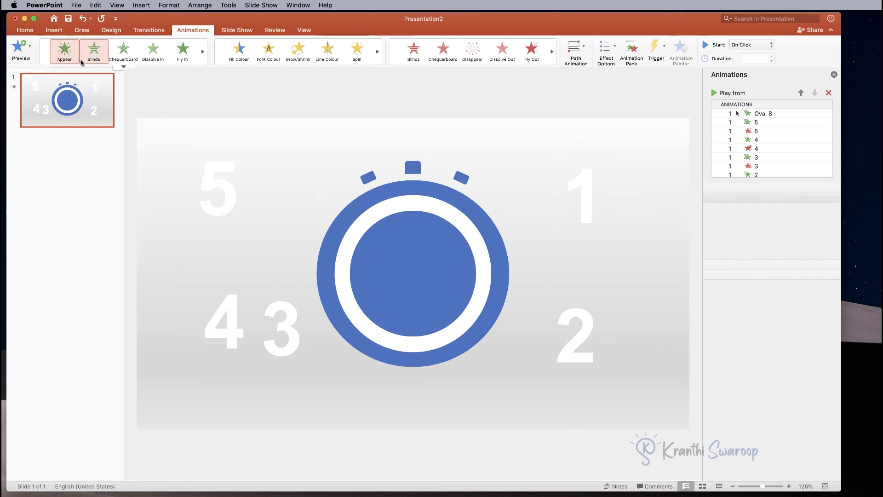
click(791, 217)
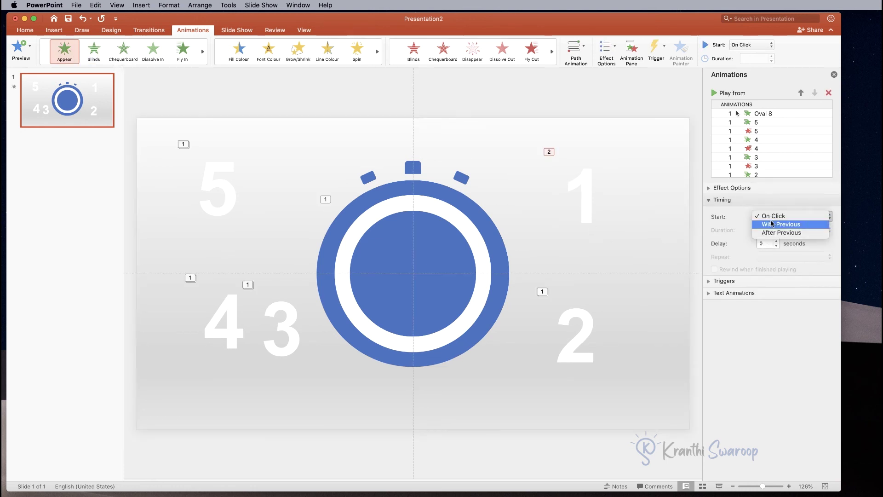
click(777, 224)
key(Tab)
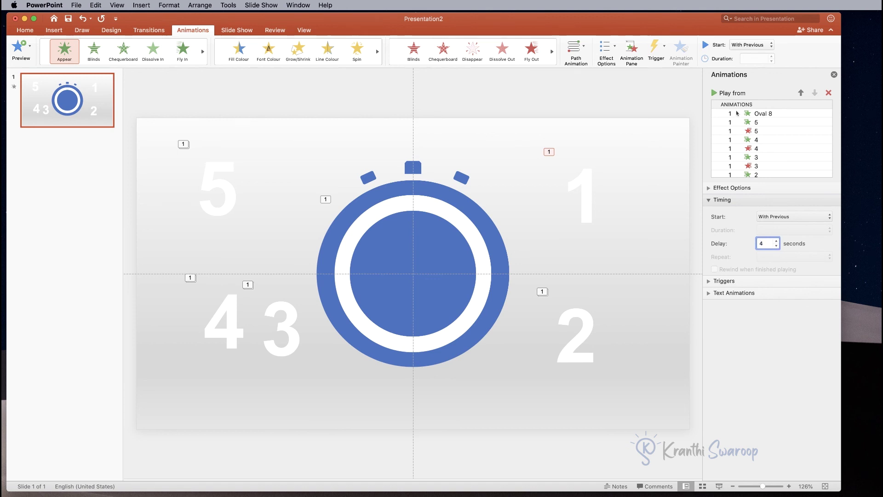
click(661, 210)
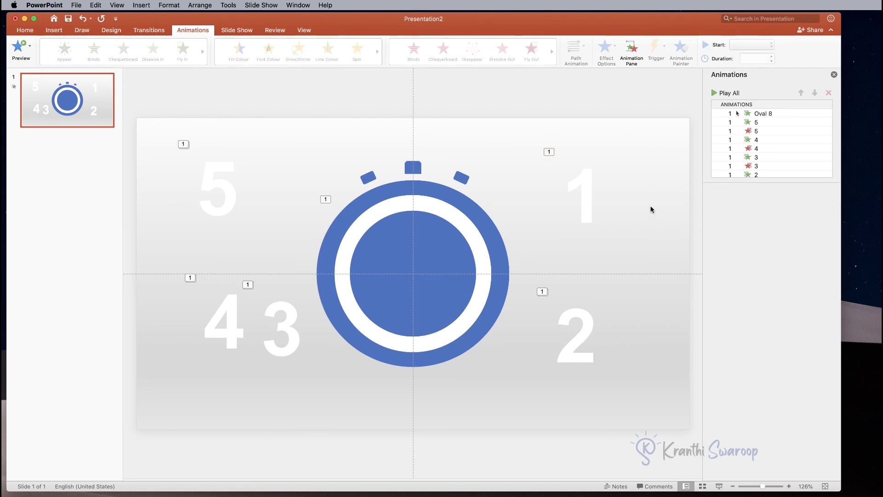
Step: Add a Disappear exit to the 1, With Previous after a 5-second delay
click(589, 196)
click(472, 50)
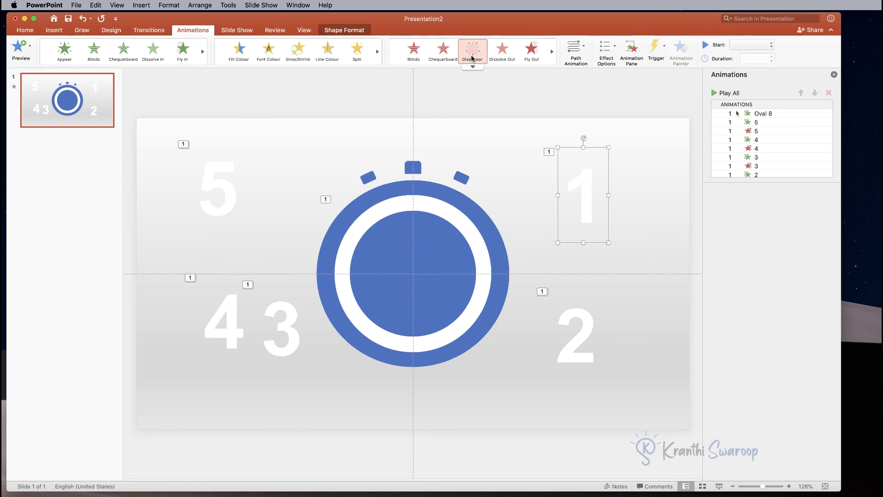
click(770, 217)
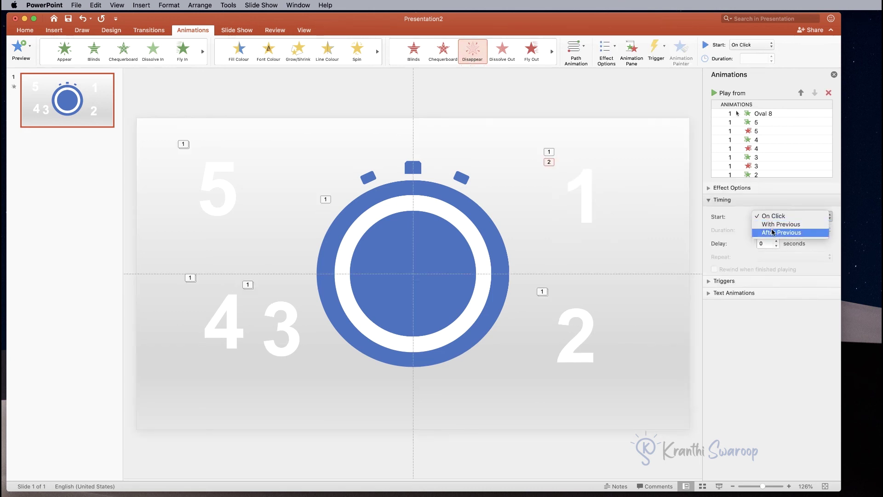
click(773, 225)
drag(768, 242, 754, 244)
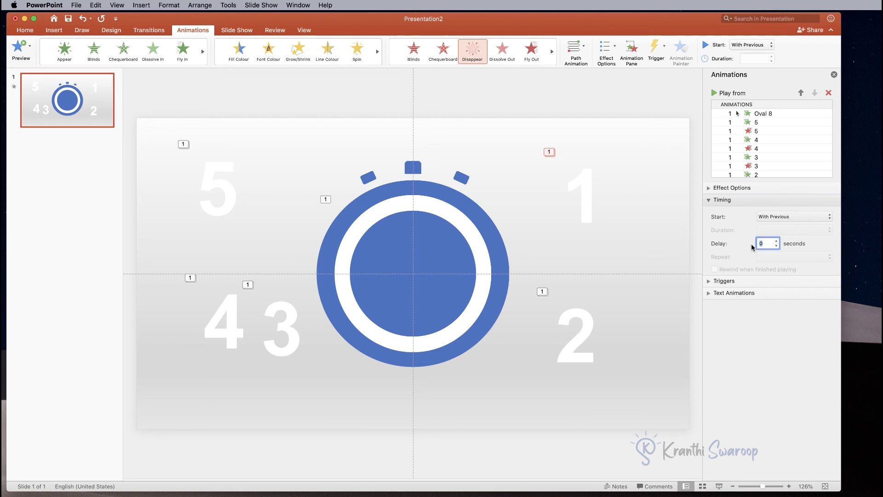
click(666, 206)
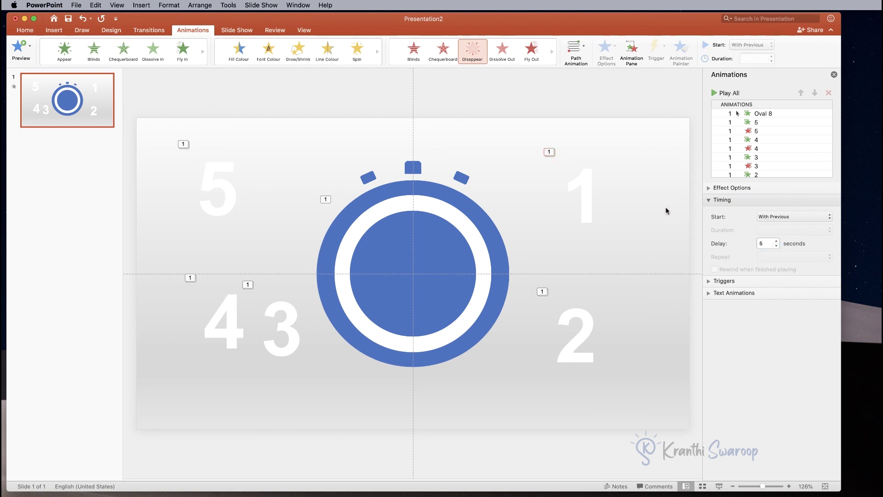
Step: Drag the 5, 4, 3, 2 and 1 onto the stopwatch's inner circle so they overlap
drag(221, 176, 416, 279)
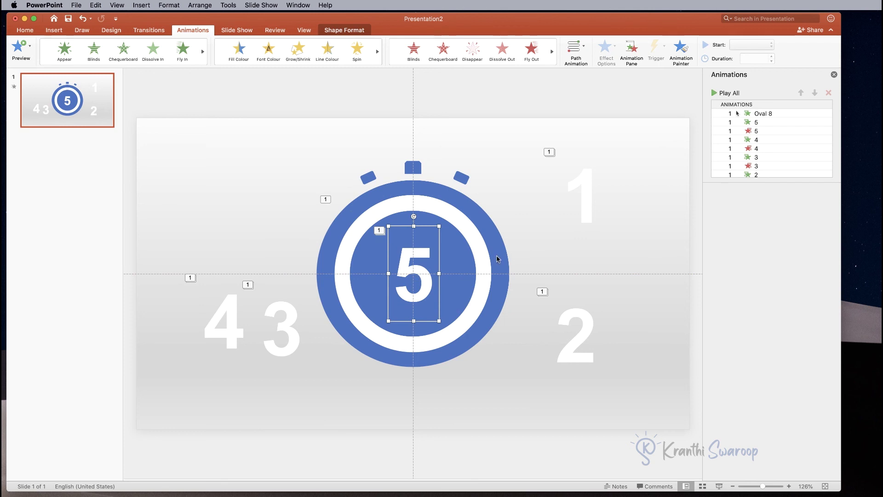
click(231, 190)
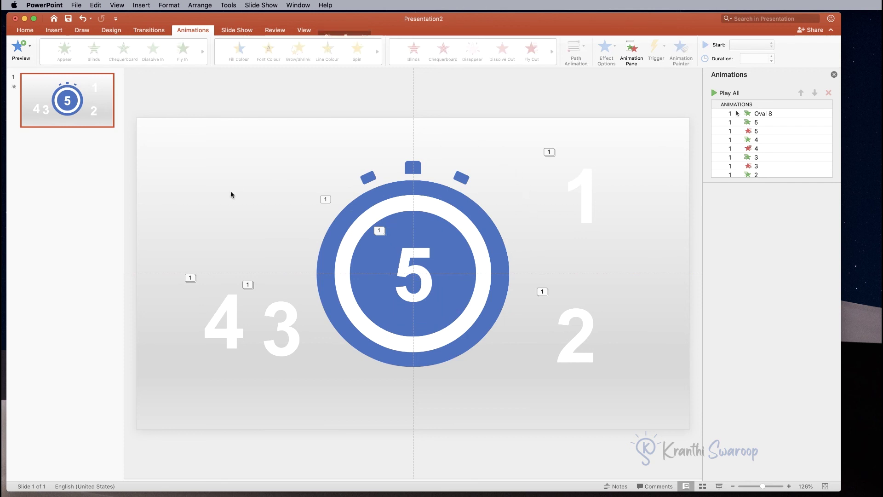
click(226, 317)
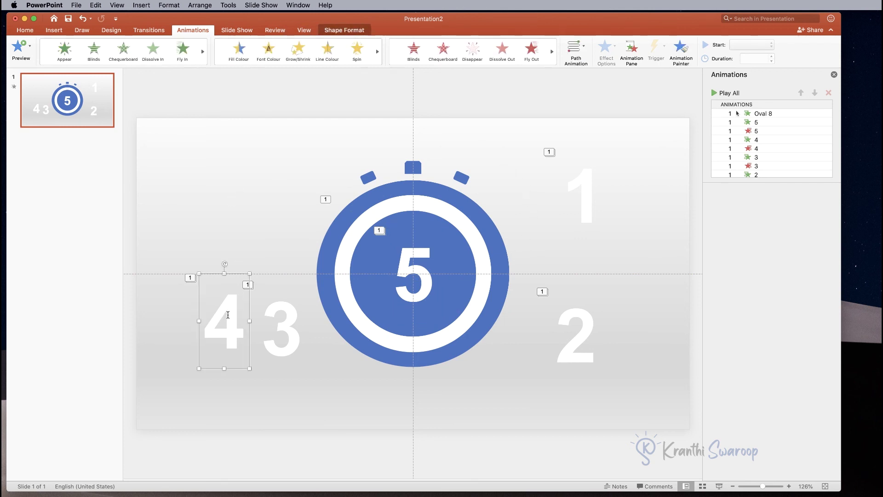
drag(227, 305, 416, 264)
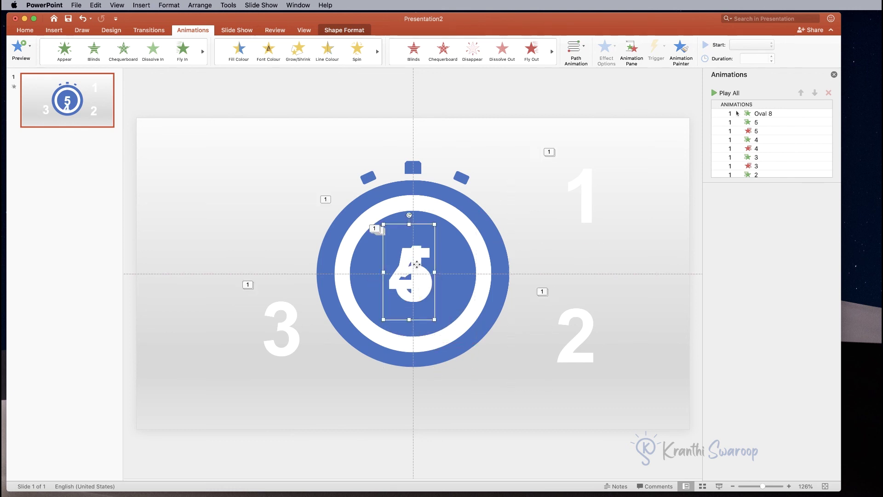
click(216, 337)
drag(294, 335, 425, 279)
click(584, 328)
drag(584, 328, 421, 278)
click(612, 200)
drag(591, 197, 414, 286)
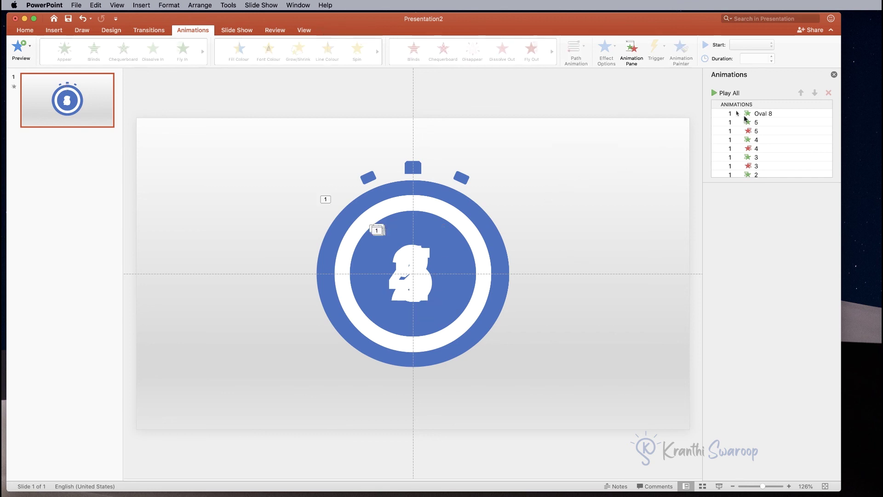
click(770, 115)
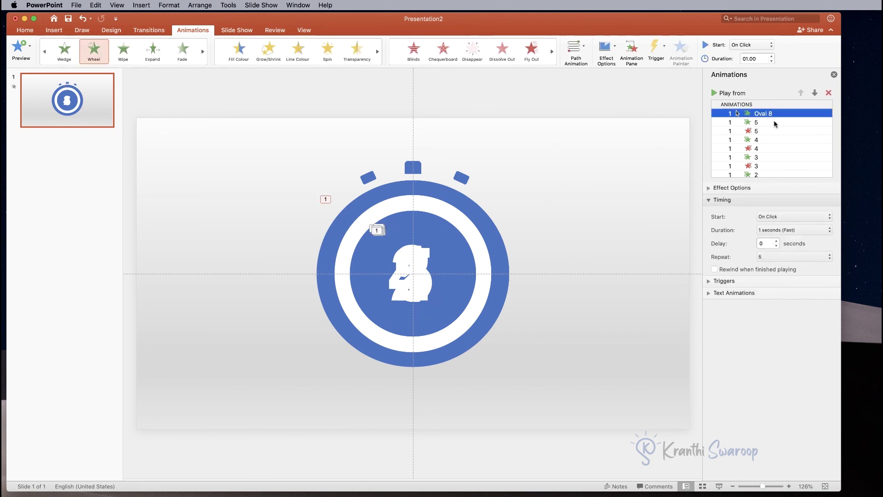
click(714, 92)
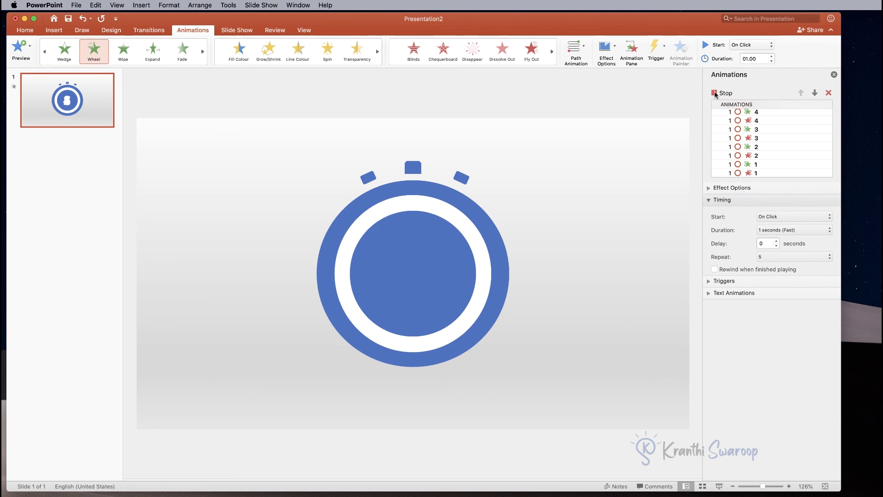
click(597, 224)
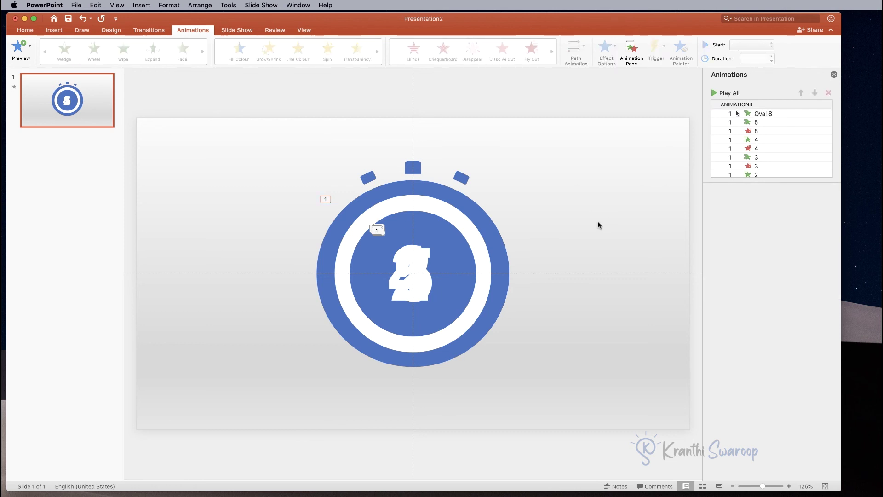